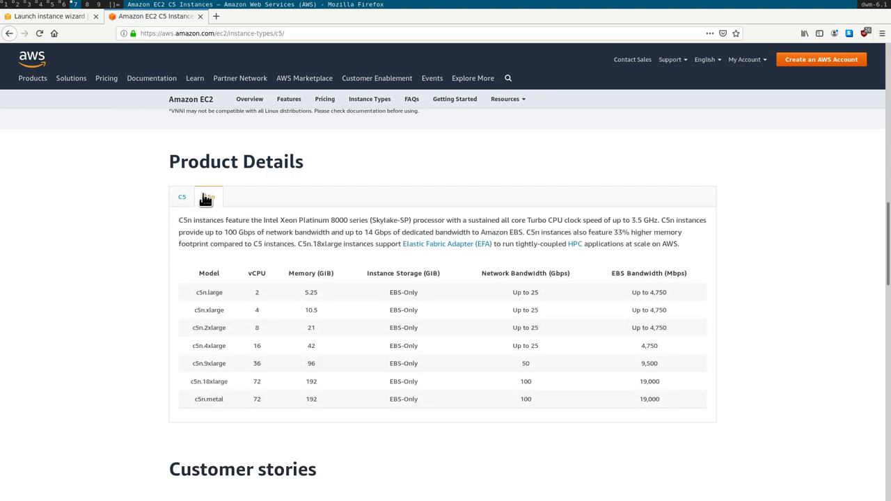
Step: Read the C5n product description's details on the processor and sustained turbo clock speed
drag(205, 222, 352, 223)
click(354, 223)
drag(291, 222, 434, 223)
click(435, 223)
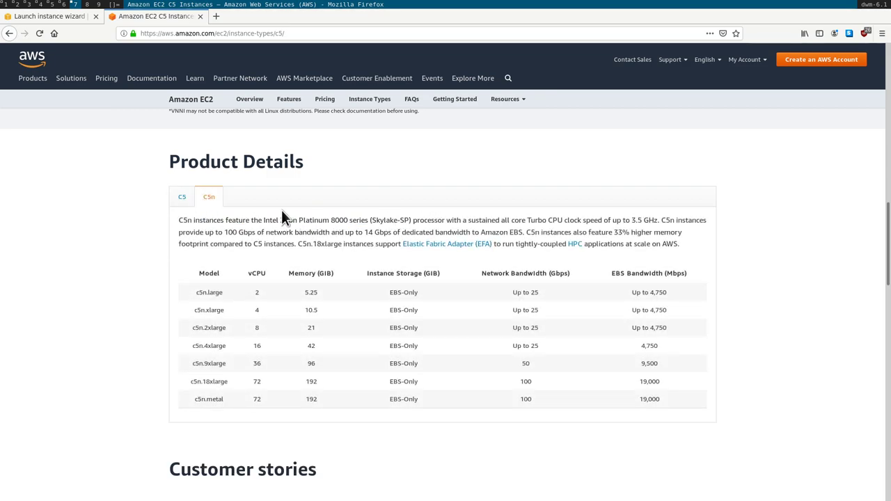
Step: Show the C5 product details and read the description of processor generations, clock speed and local NVMe storage
click(183, 198)
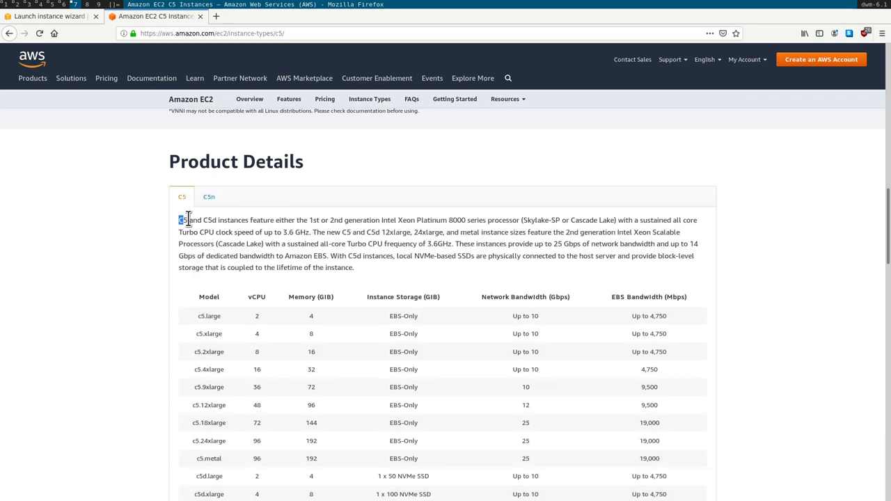
drag(188, 220, 359, 222)
click(359, 221)
drag(284, 220, 561, 220)
double_click(635, 220)
drag(224, 232, 549, 255)
click(464, 262)
drag(341, 255, 477, 255)
click(414, 255)
drag(397, 255, 472, 256)
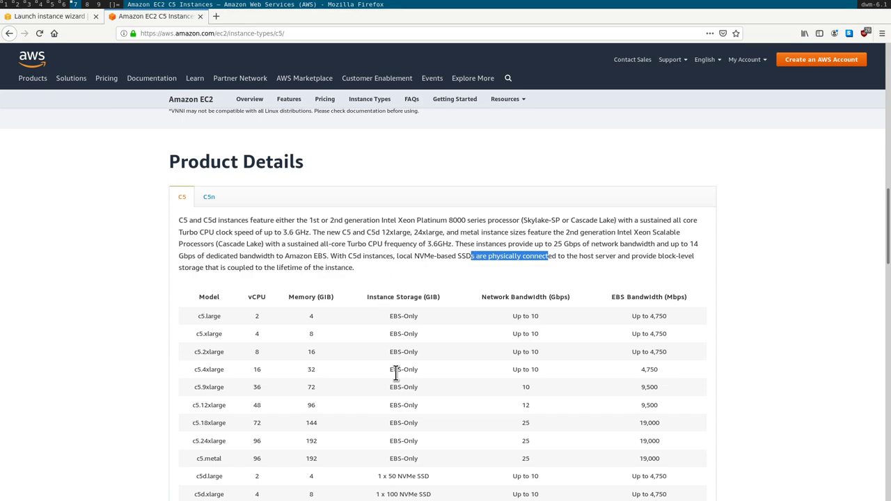
Step: Examine the C5 and C5d model table, focusing on the c5.metal entry
scroll(380, 366, down, 4)
scroll(311, 370, up, 2)
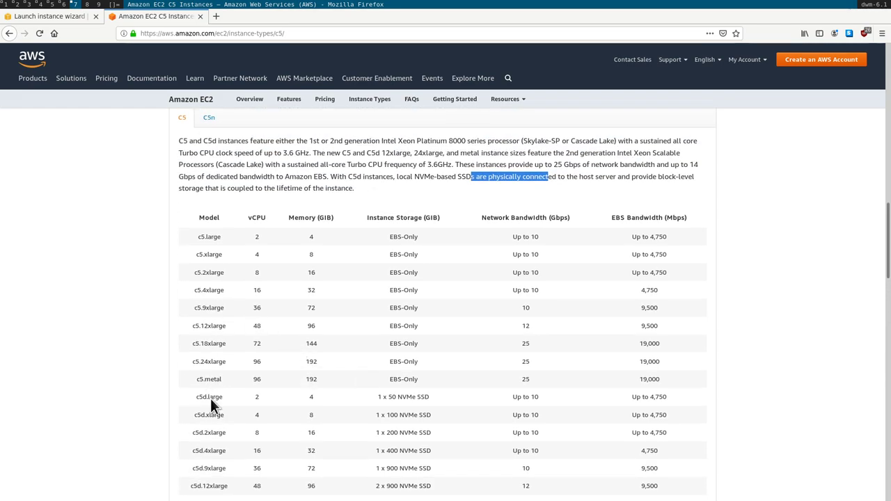
drag(195, 379, 223, 381)
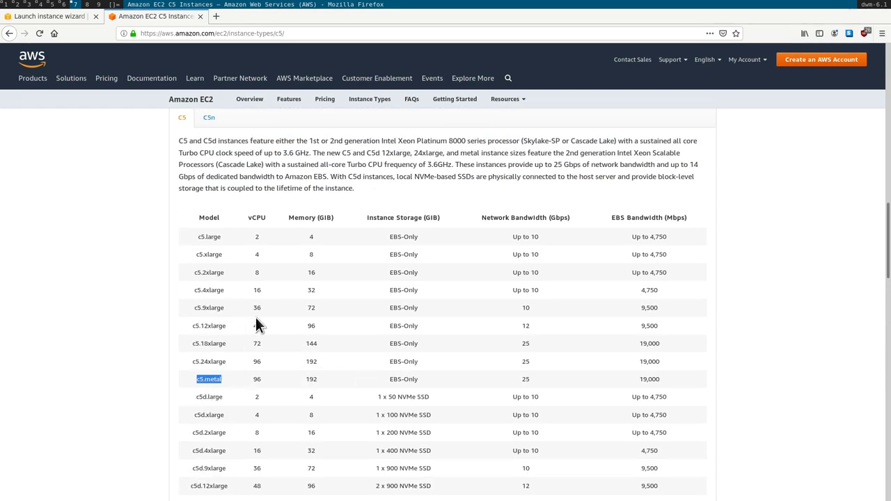
scroll(307, 275, up, 3)
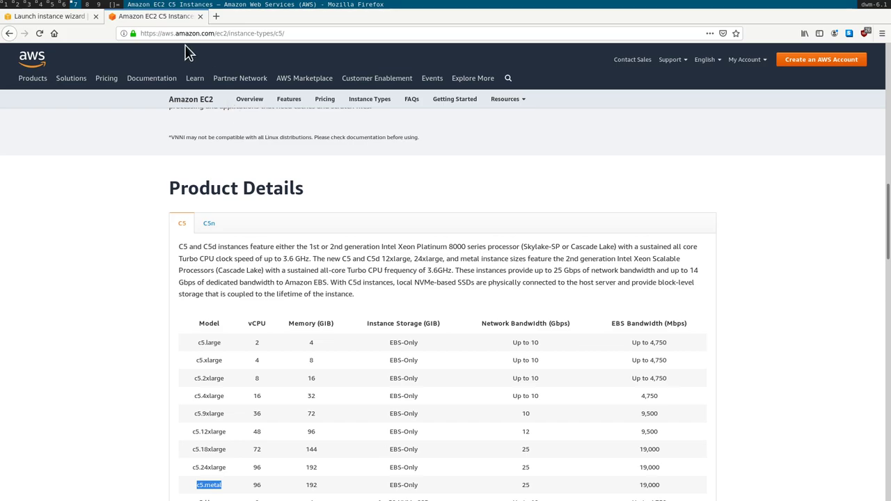
Step: Check the C5 new sizes announcement and Azure search results in Chromium, and return to the C5 model table in Firefox
click(64, 4)
click(53, 4)
scroll(464, 253, up, 2)
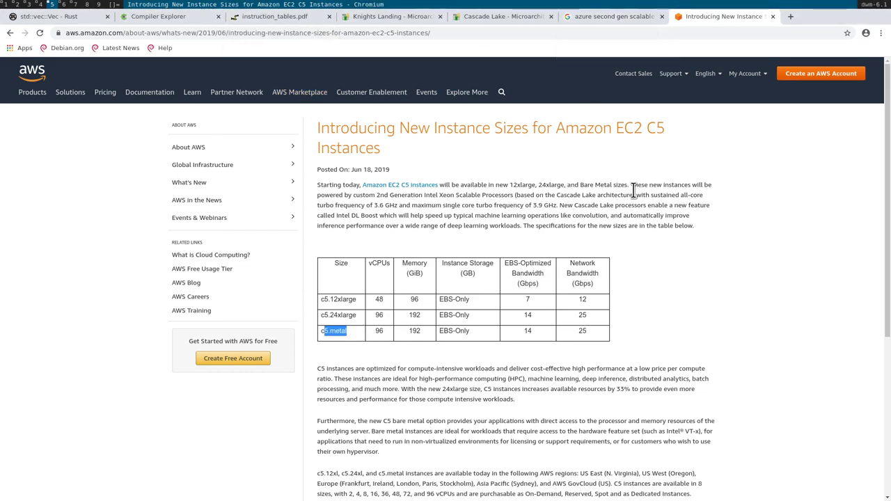
click(600, 23)
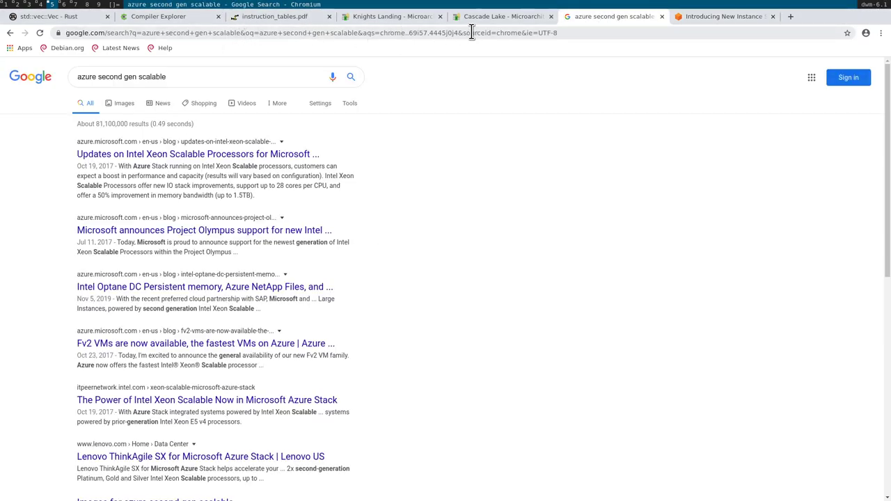
click(63, 5)
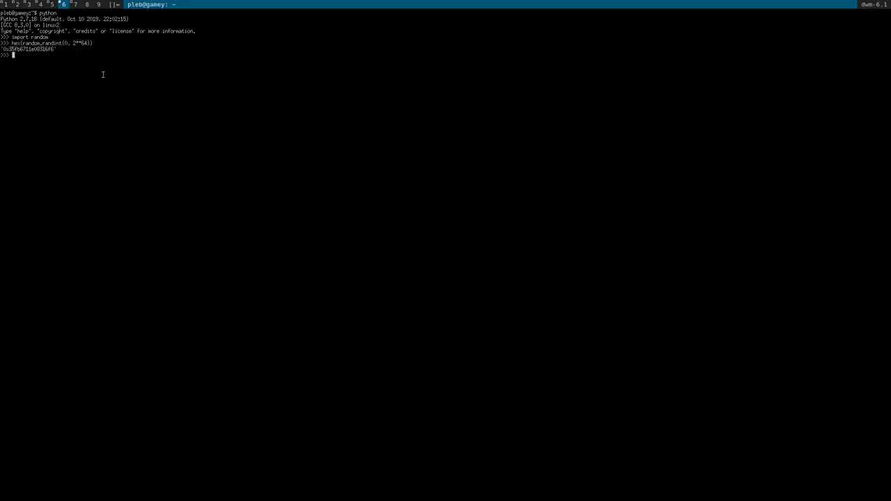
click(73, 5)
scroll(191, 299, down, 7)
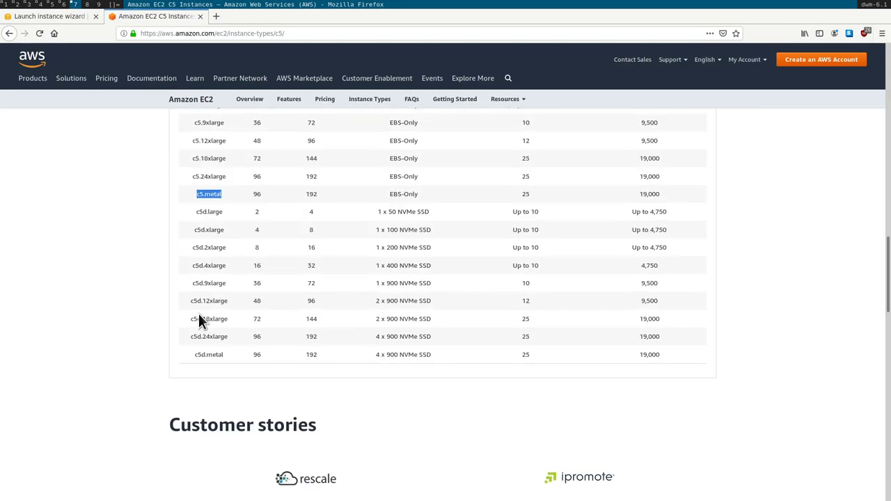
Step: Select the c5.metal instance type in the launch instance wizard and review its specifications against the other compute optimized types
click(48, 16)
scroll(209, 313, down, 1)
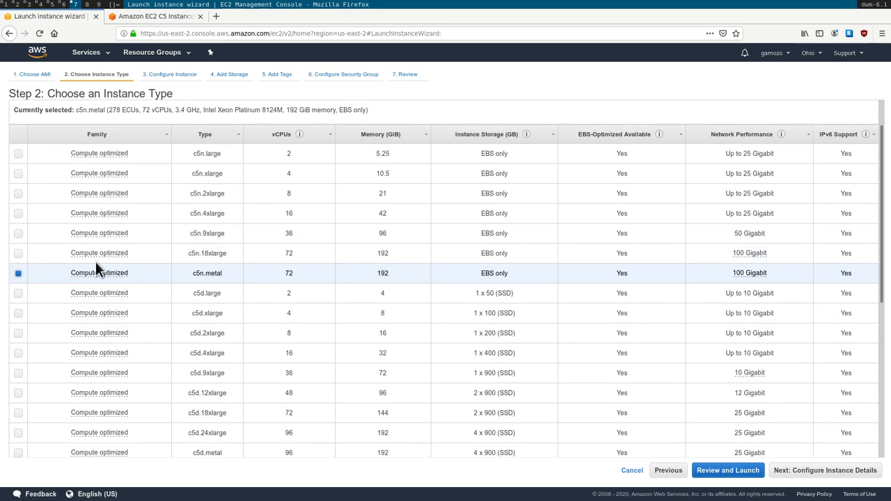
scroll(62, 282, down, 3)
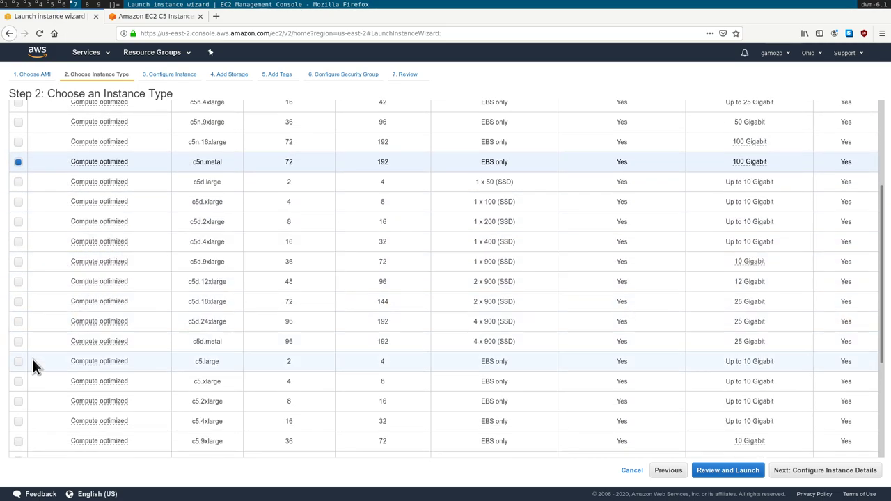
scroll(30, 369, down, 4)
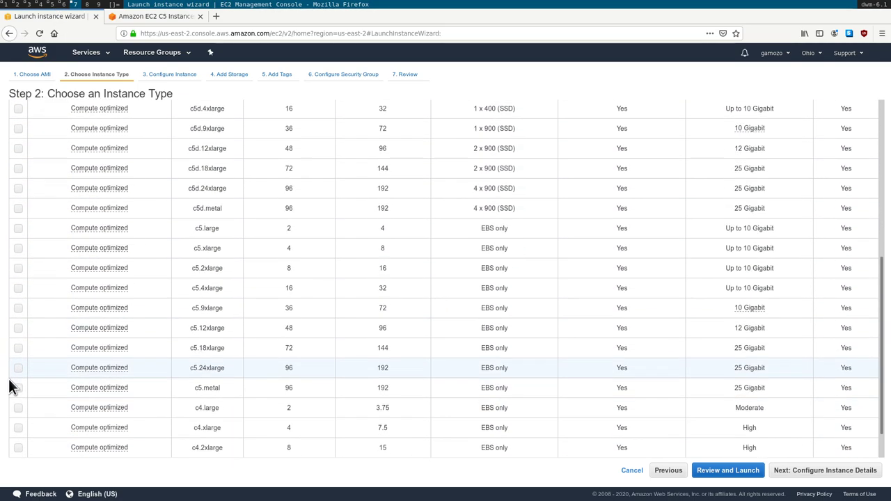
click(18, 388)
scroll(271, 244, up, 2)
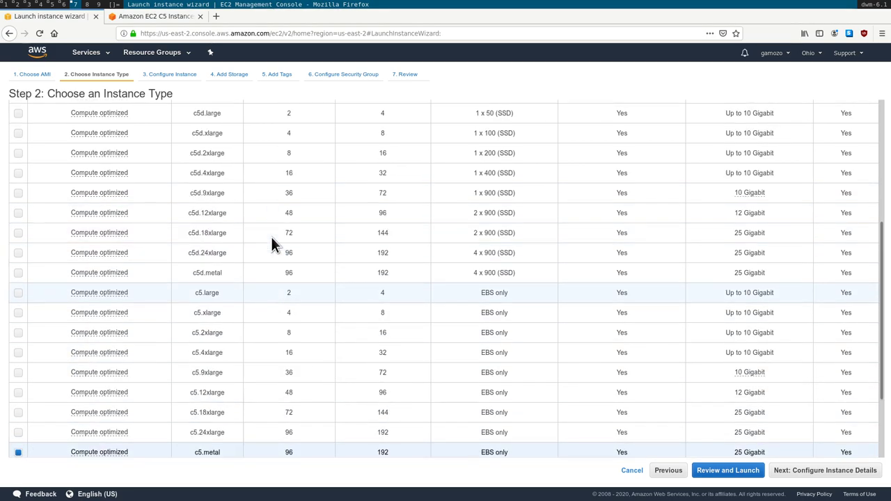
scroll(292, 249, down, 4)
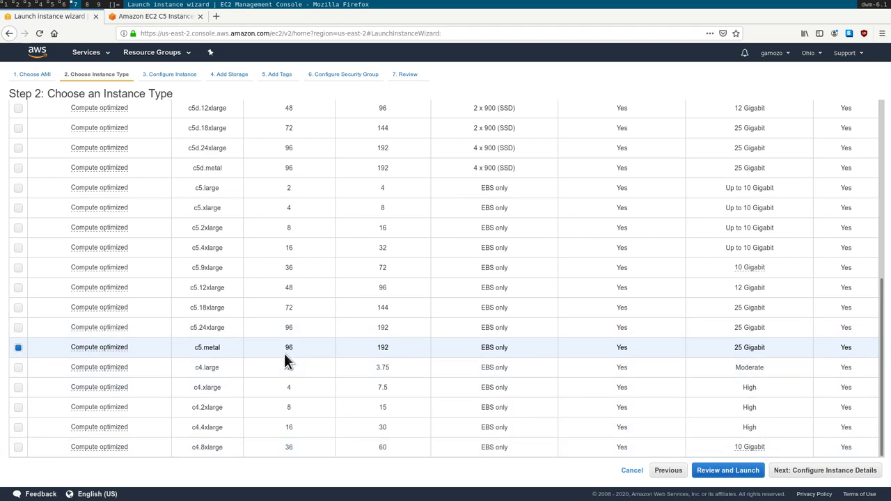
scroll(830, 340, up, 5)
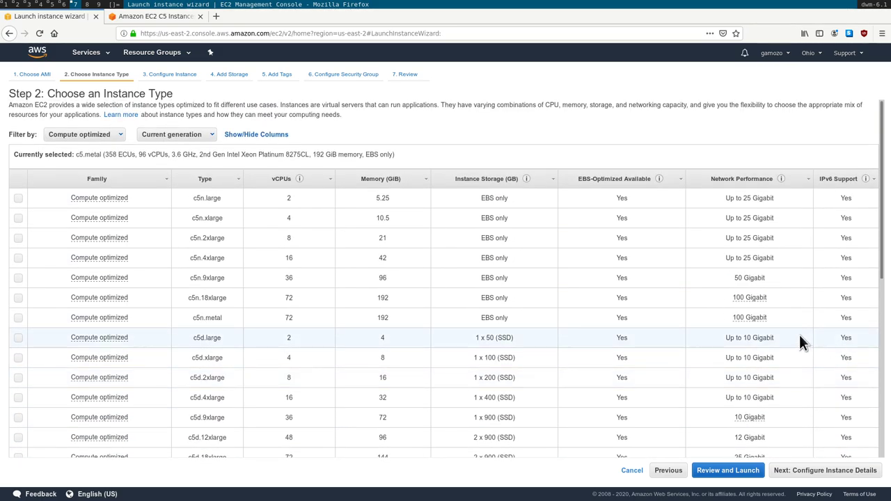
scroll(799, 335, down, 5)
scroll(756, 341, up, 3)
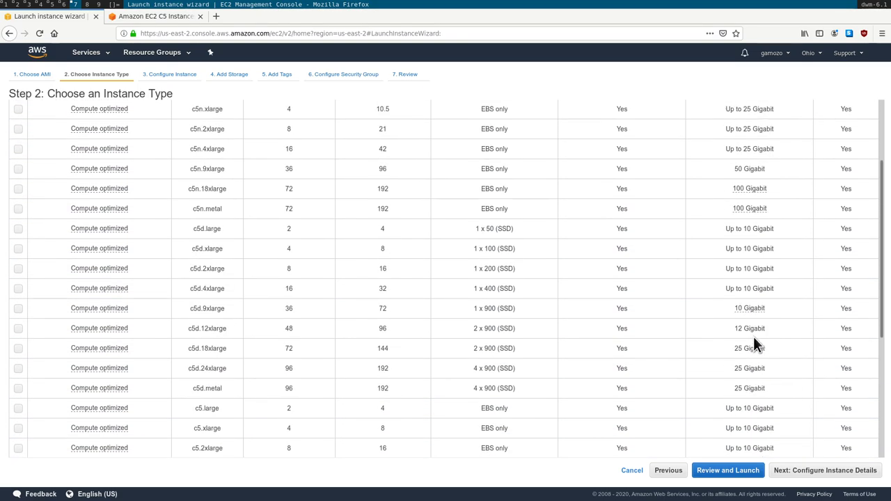
scroll(753, 336, up, 3)
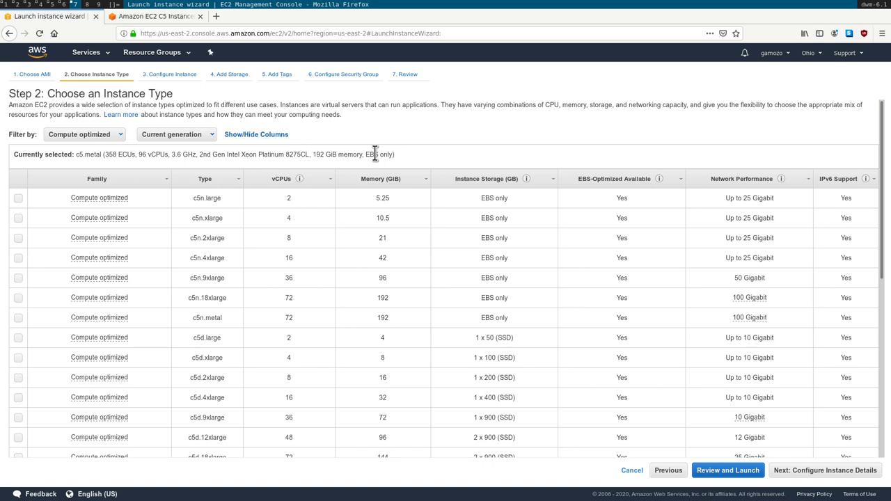
Step: Search the web for "amazon ec2 metal instance" in place of the C5 product page
click(153, 21)
click(187, 40)
text(a)
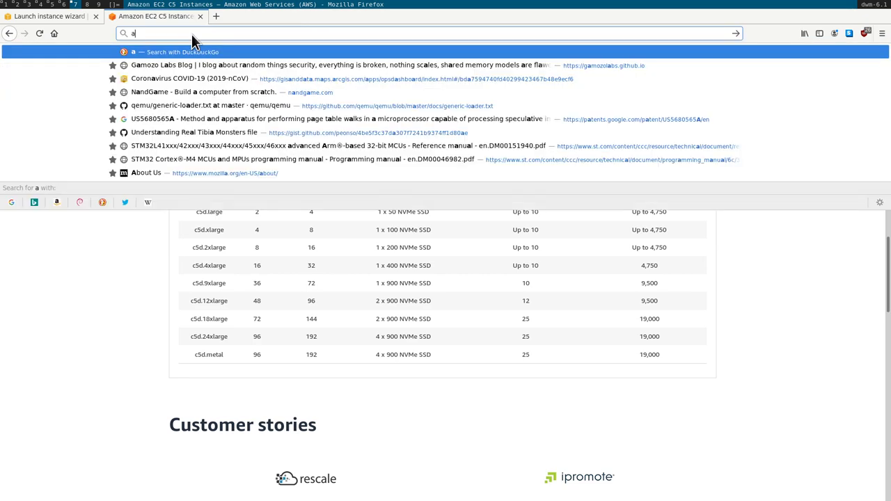
text(mazon ec2 metal instance)
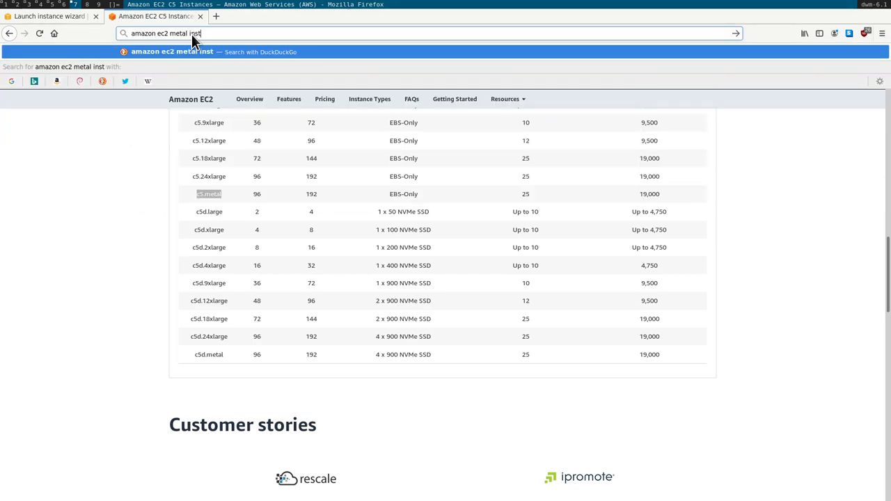
key(Return)
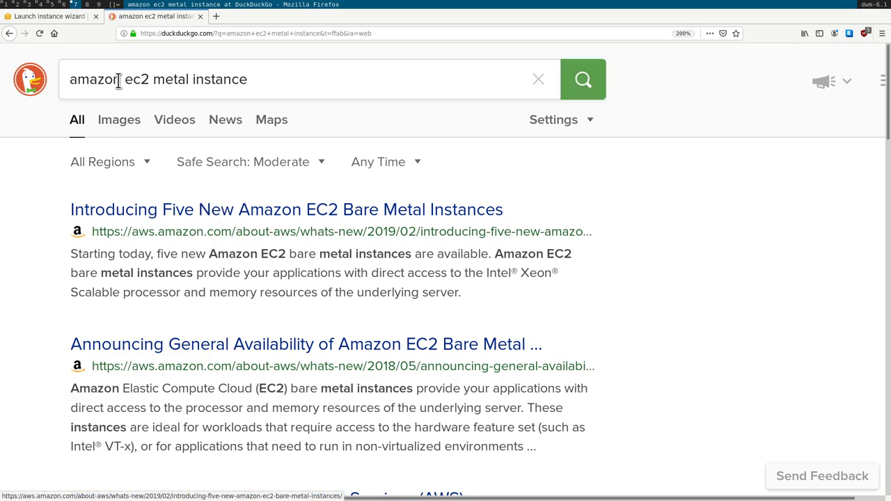
Step: Return to the launch instance wizard, advance to the instance details and review the default configuration
click(48, 18)
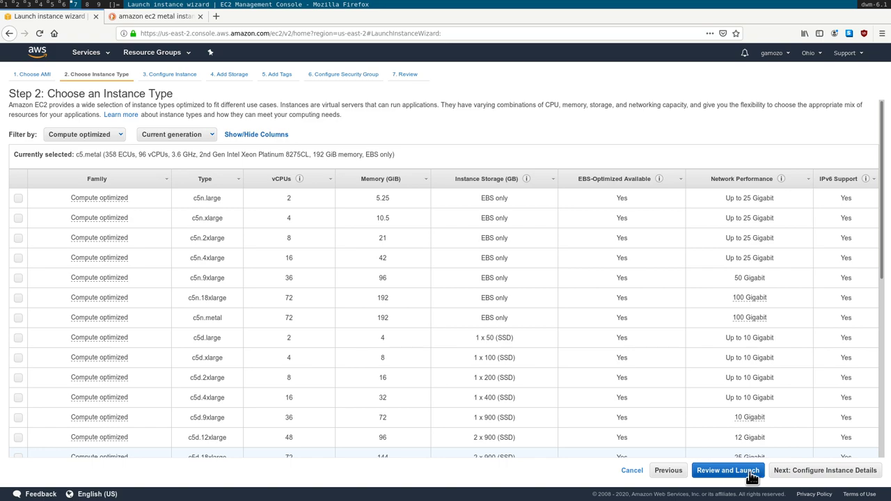
click(799, 474)
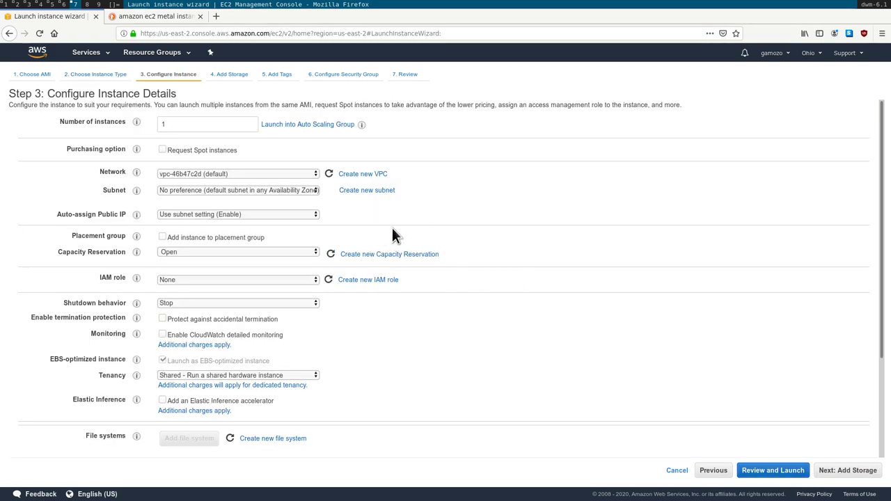
scroll(433, 222, down, 1)
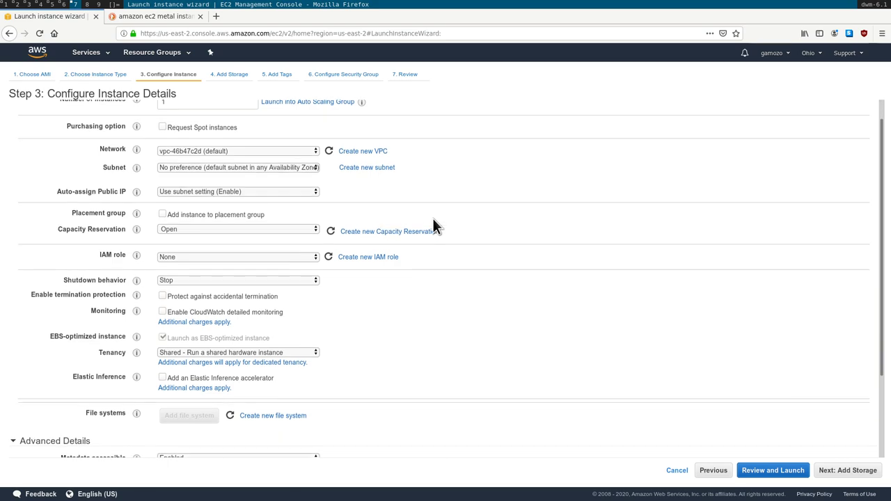
scroll(433, 220, down, 3)
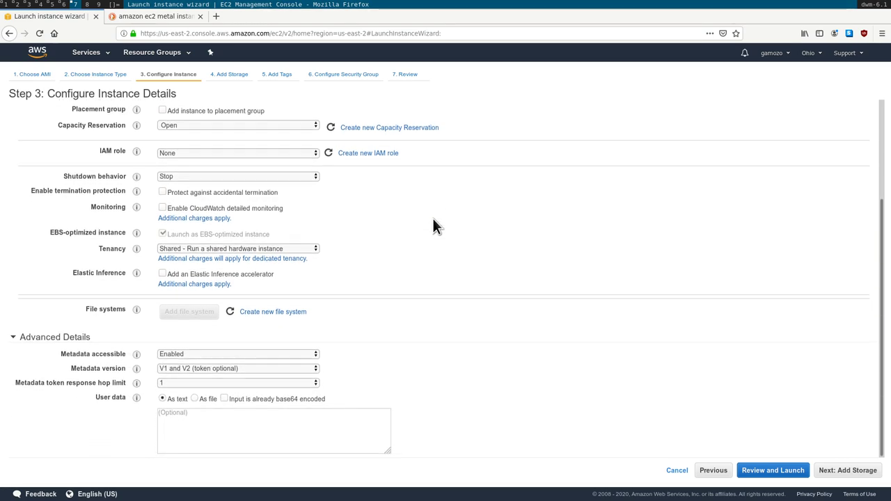
scroll(433, 221, up, 1)
scroll(433, 223, up, 4)
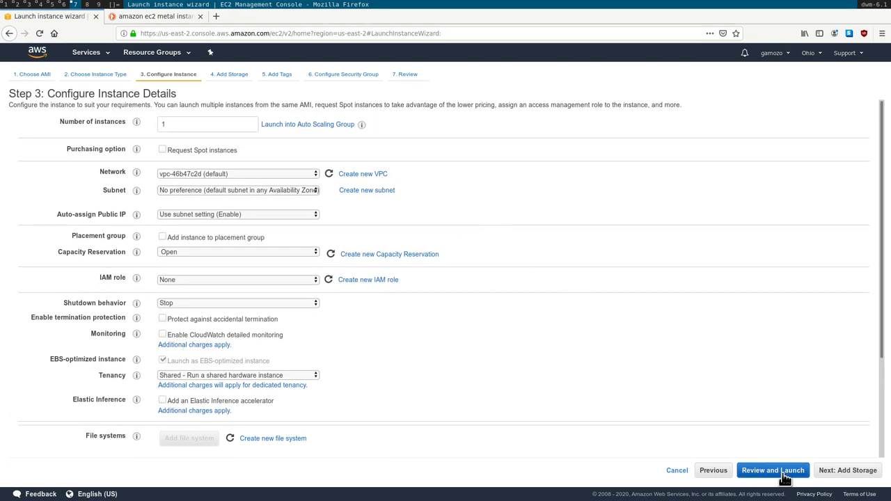
Step: Keep the default storage, tags and new SSH security group, and advance the wizard to the launch review
click(854, 478)
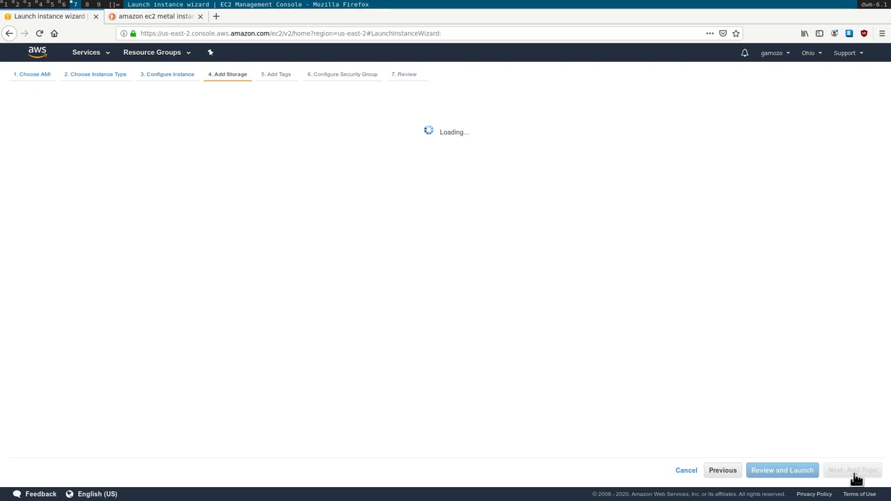
click(854, 478)
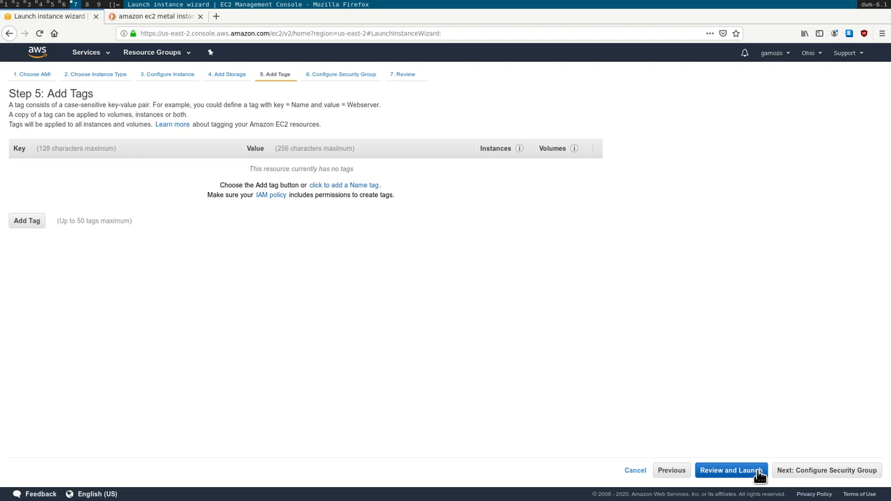
click(815, 478)
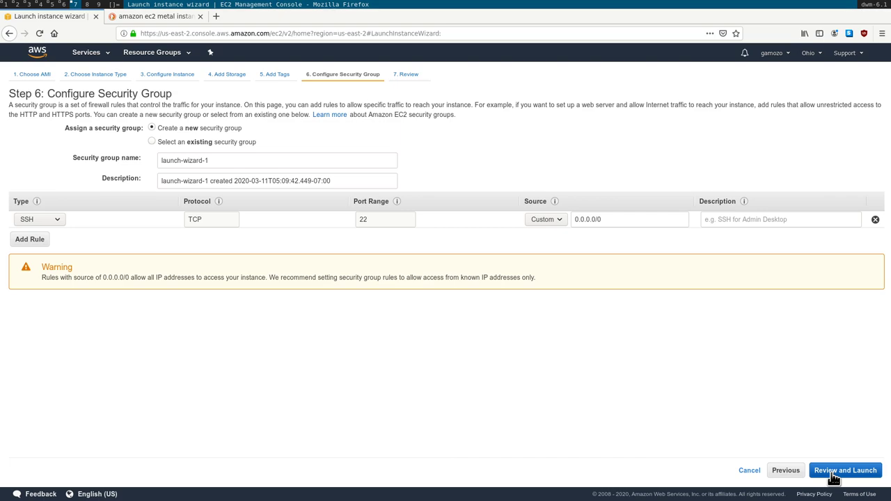
click(834, 478)
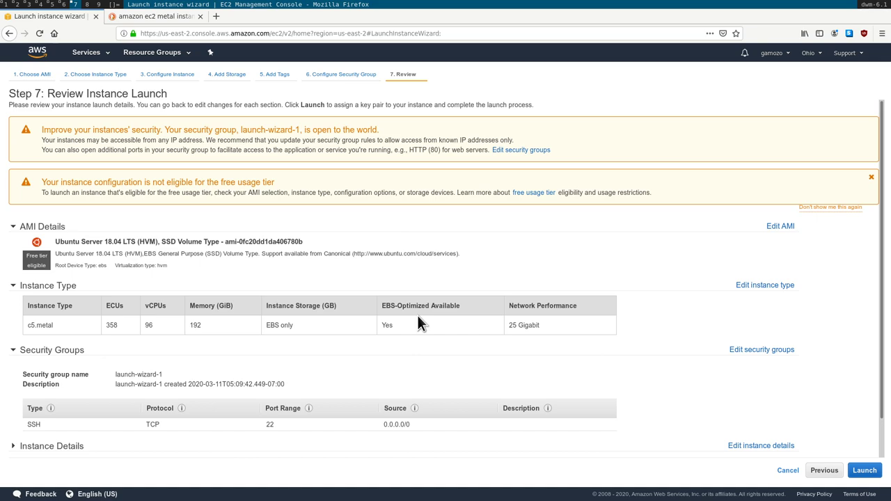
Step: Review the c5.metal launch summary and start the launch to reach the key pair selection
scroll(418, 322, down, 1)
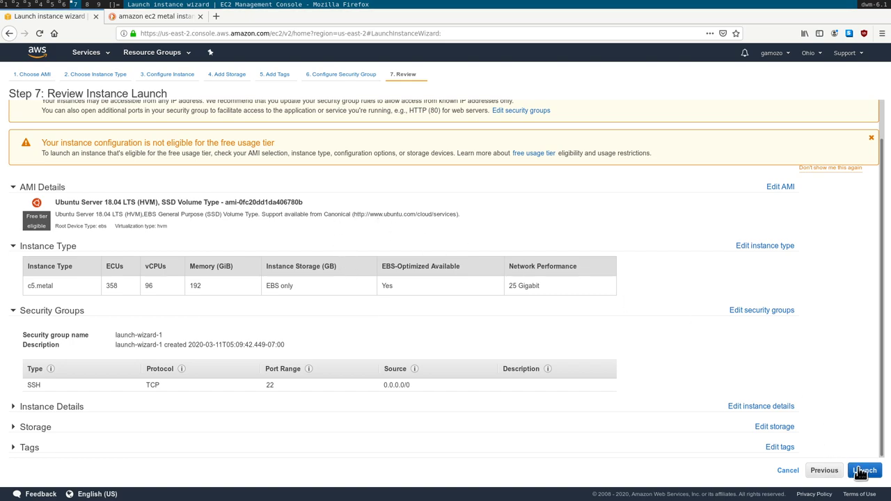
scroll(177, 320, up, 1)
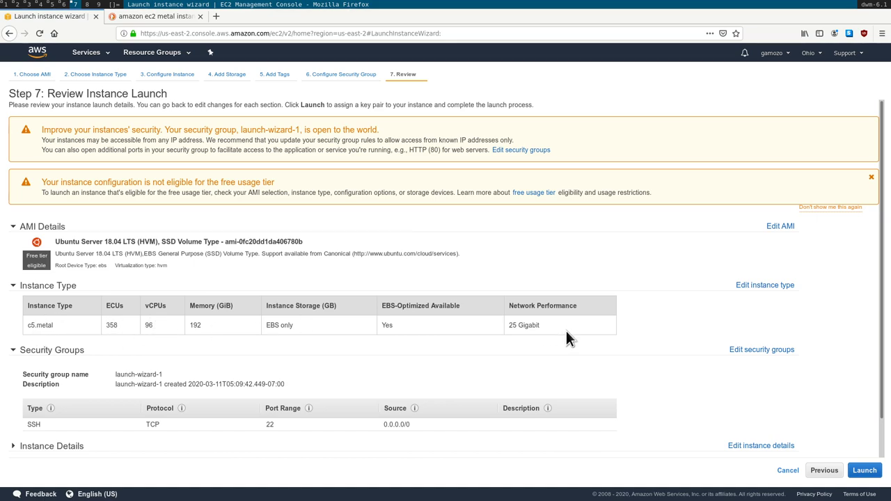
click(863, 470)
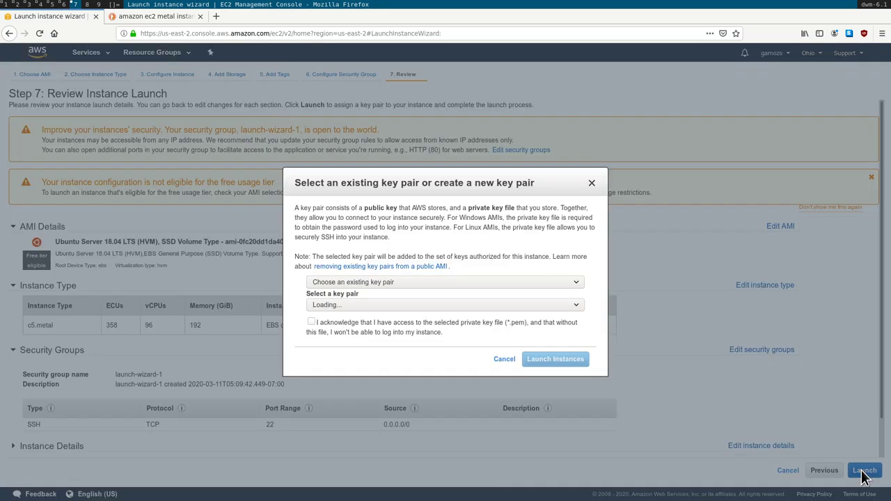
Step: Keep the option to choose an existing key pair and check which key pairs are available
click(489, 282)
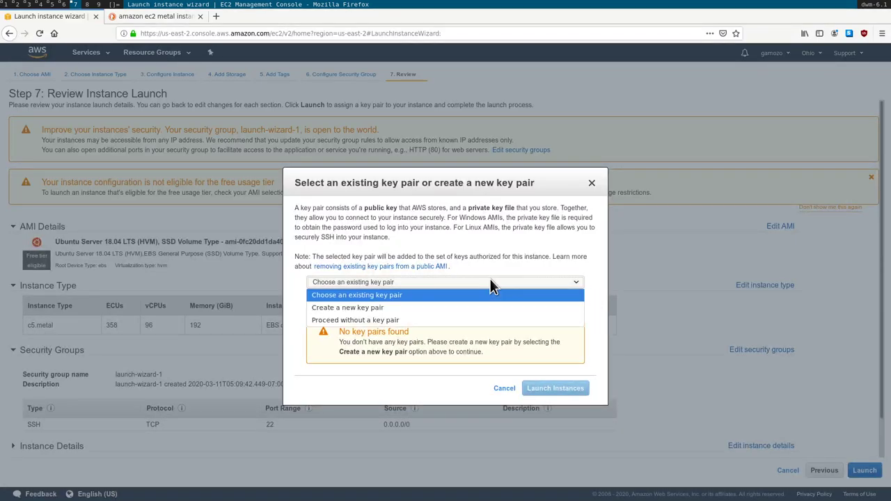
click(453, 296)
click(439, 299)
click(402, 317)
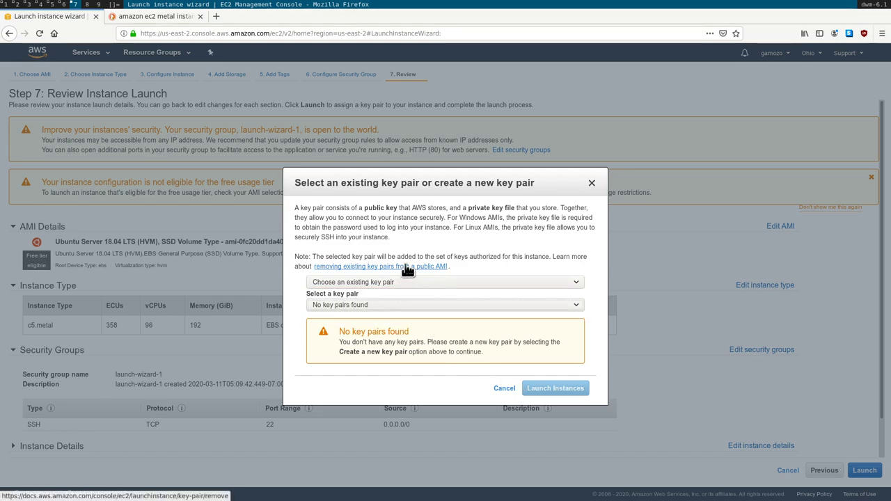
Step: Read the key pair explanation and review the key pair options, keeping the choice of an existing key pair
drag(385, 207, 472, 207)
click(497, 230)
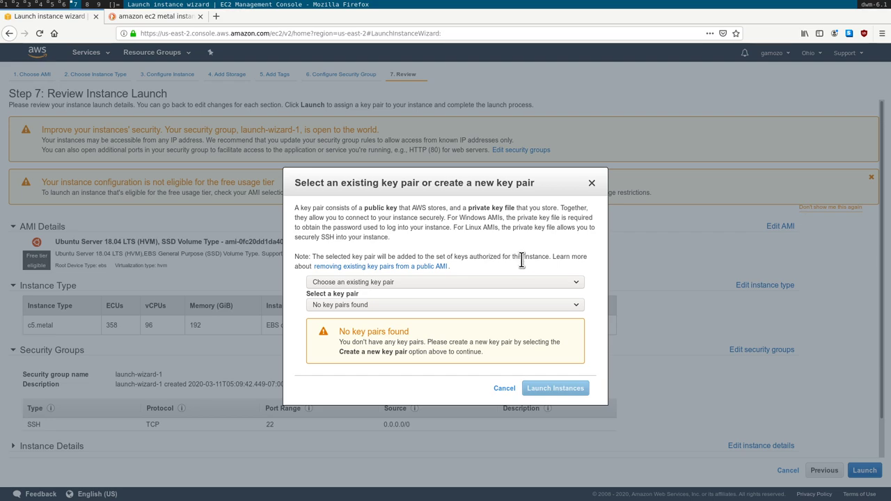
click(390, 282)
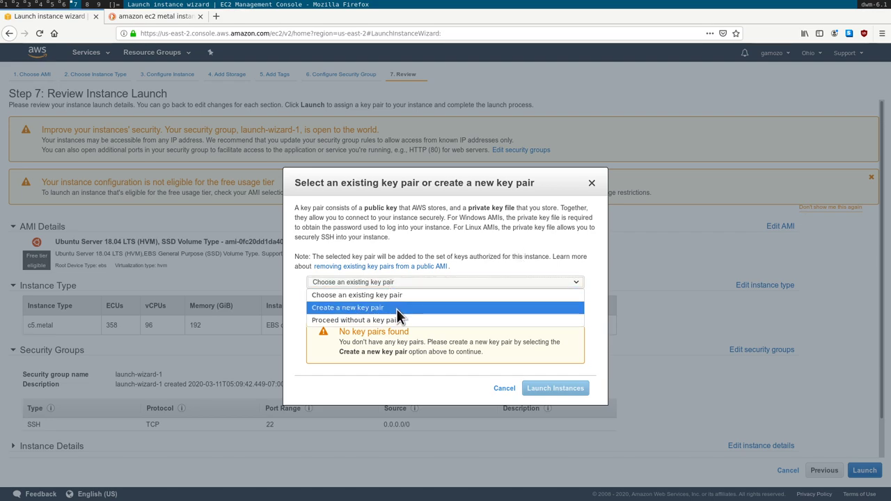
click(410, 295)
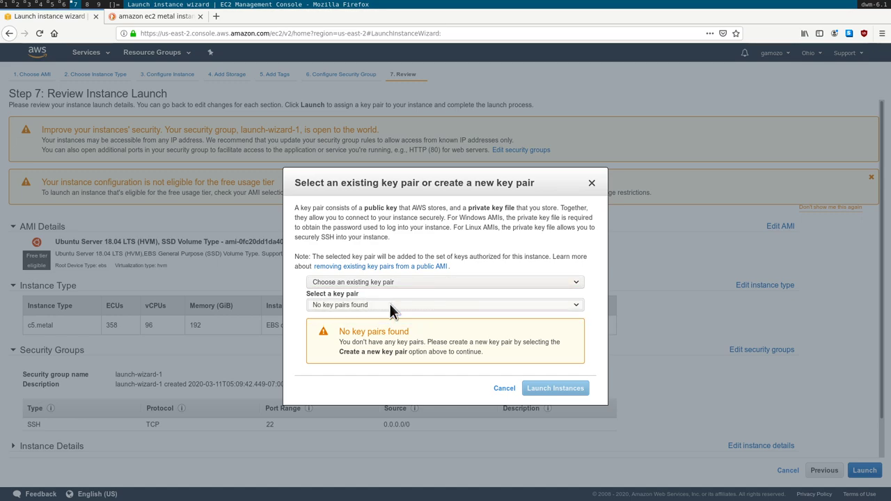
drag(376, 342, 488, 341)
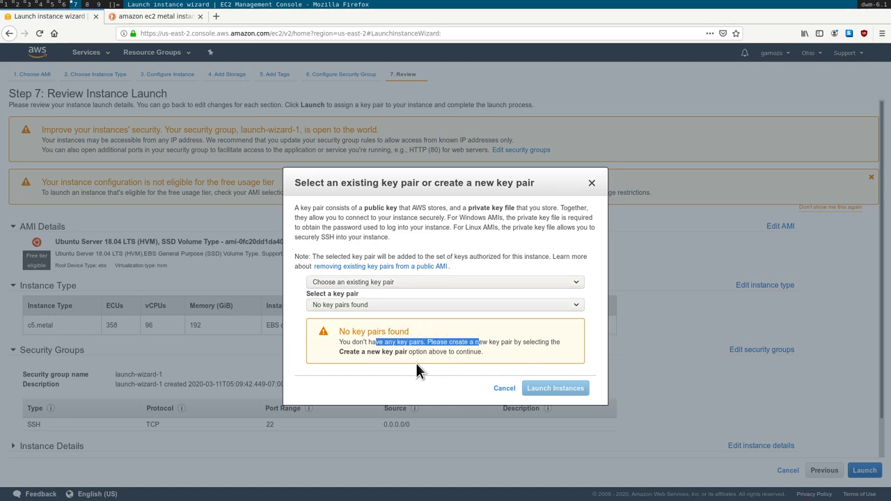
Step: Choose to create a new key pair and read the note about downloading and storing the private key file
click(439, 286)
click(405, 307)
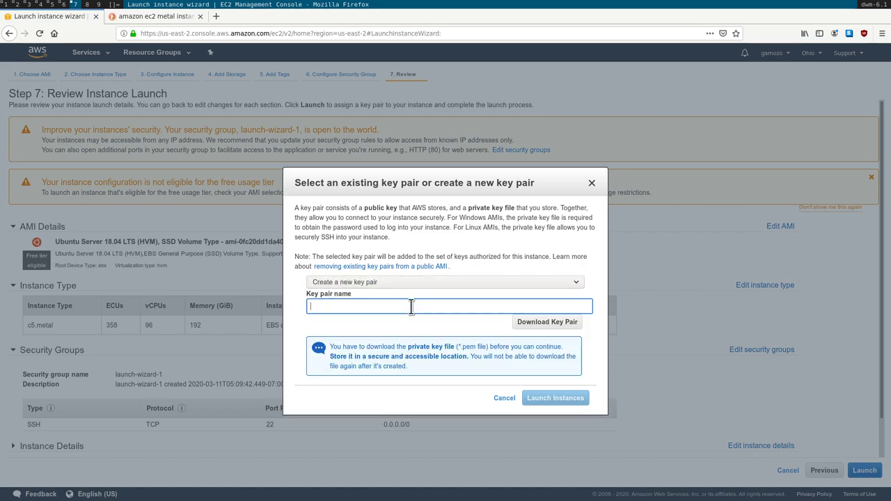
click(376, 353)
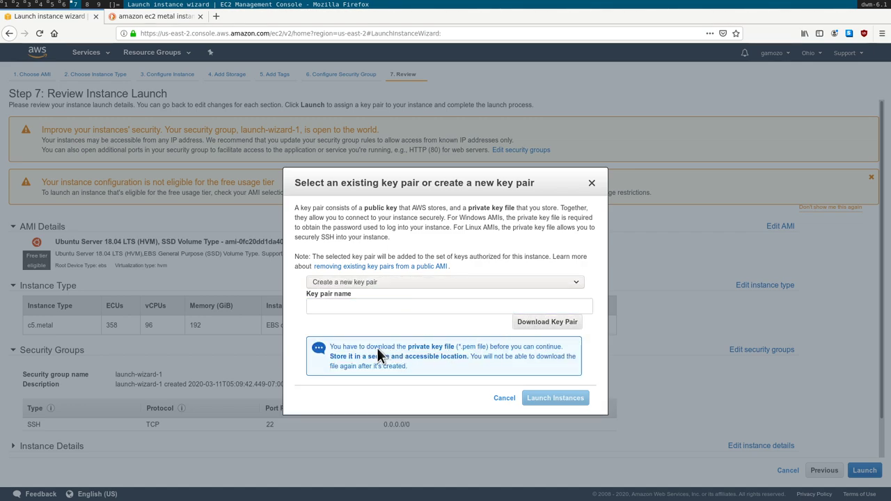
drag(376, 352, 480, 350)
click(472, 304)
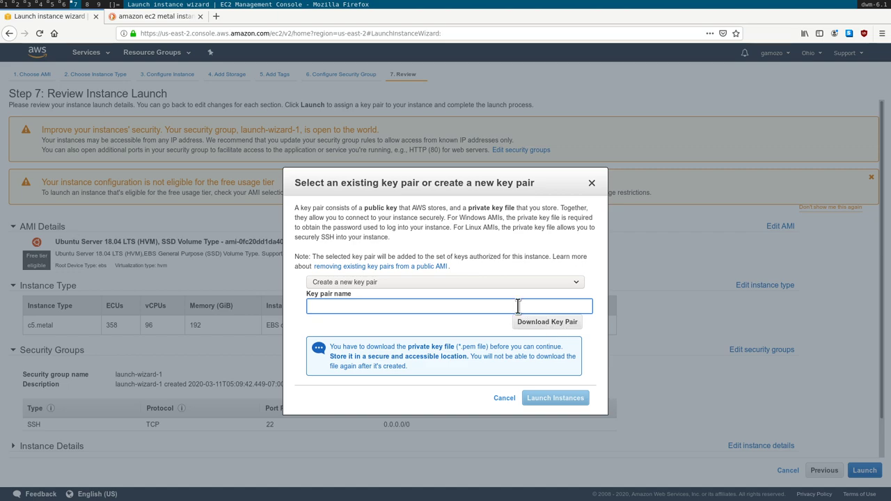
Step: Name the new key pair spacemoose, download it and save the spacemoose.pem file to disk
click(554, 326)
click(447, 305)
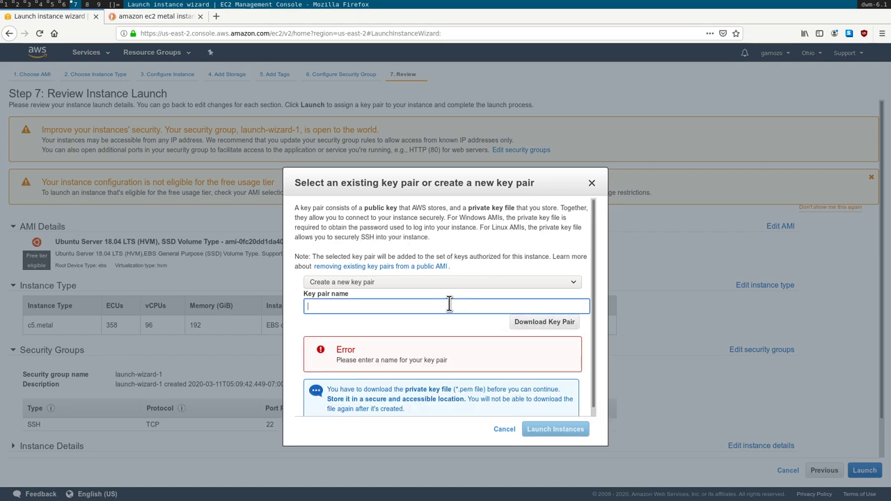
text(sap)
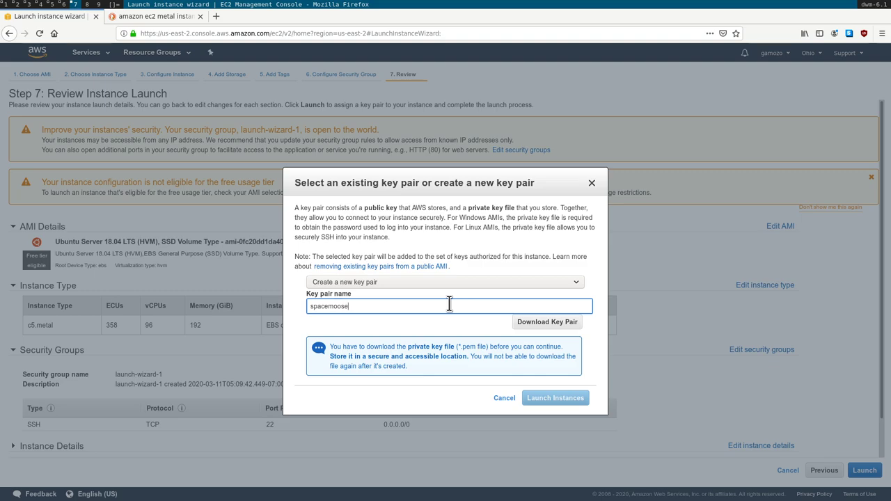
click(542, 324)
scroll(549, 327, up, 6)
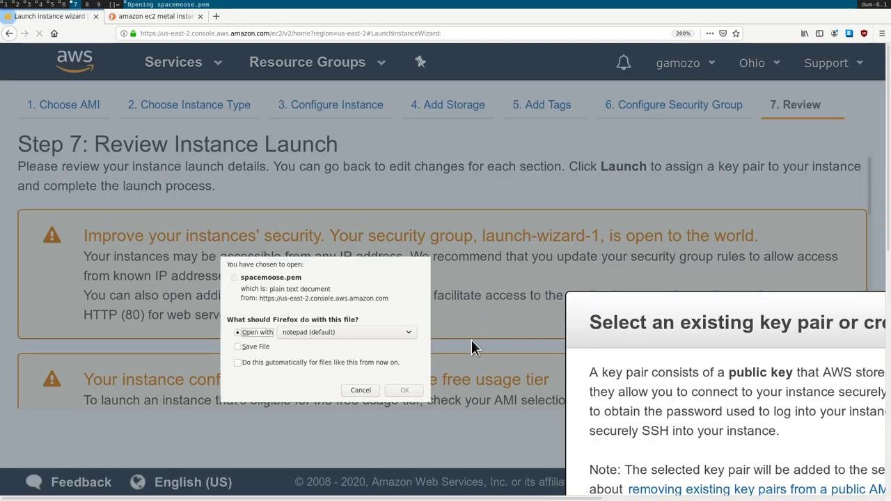
click(246, 348)
click(402, 390)
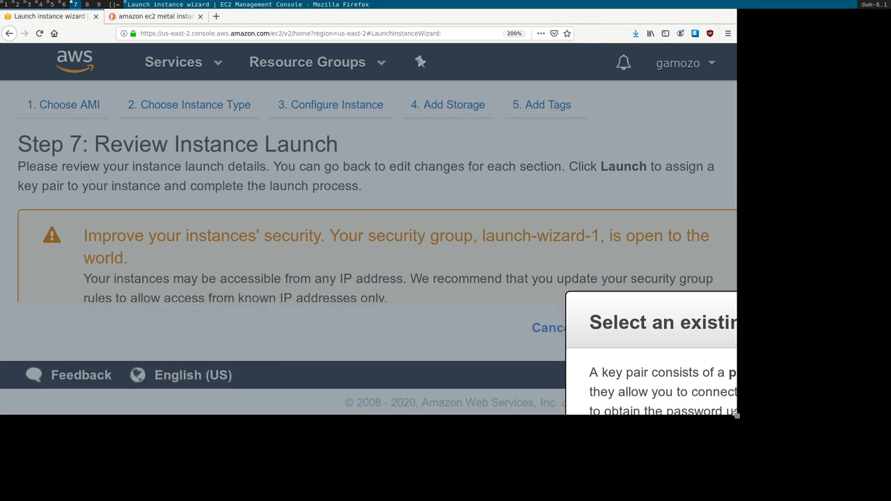
Step: Resize the browser window to reach the rest of the key pair dialog and launch the instance with the spacemoose key pair
key(alt)
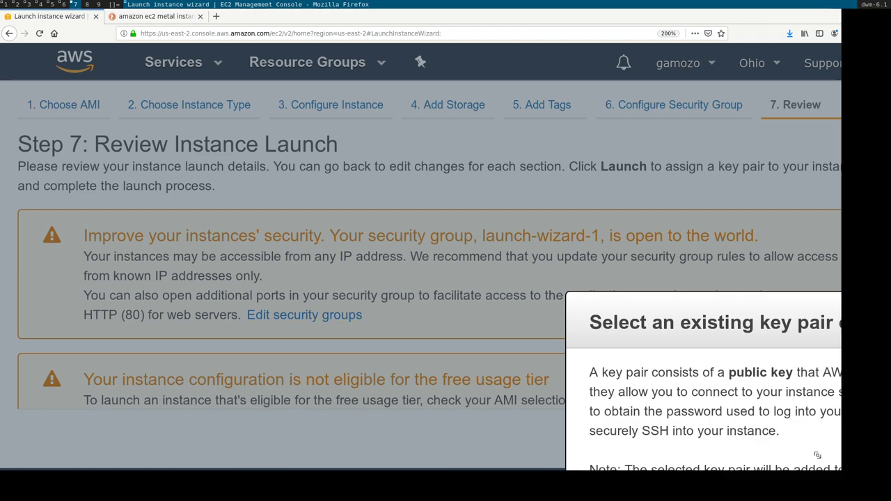
drag(614, 268, 890, 500)
scroll(645, 354, down, 2)
scroll(645, 354, down, 1)
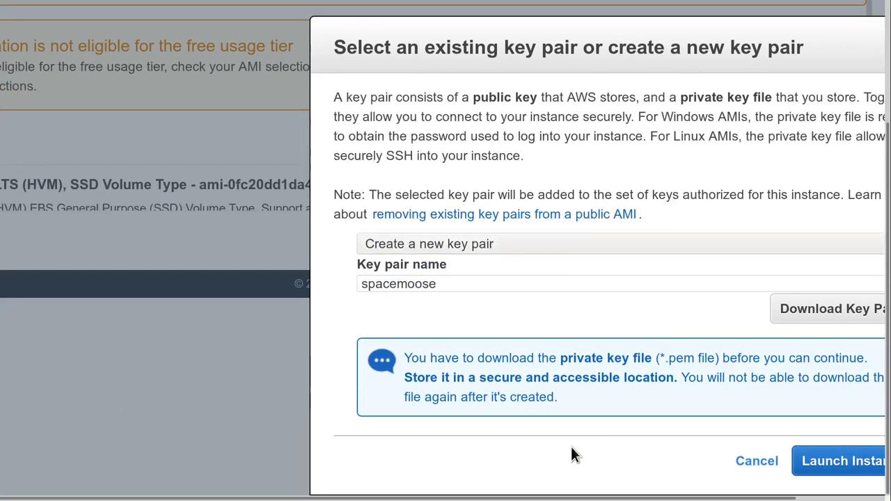
click(850, 461)
drag(850, 468, 654, 341)
key(alt+shift+space)
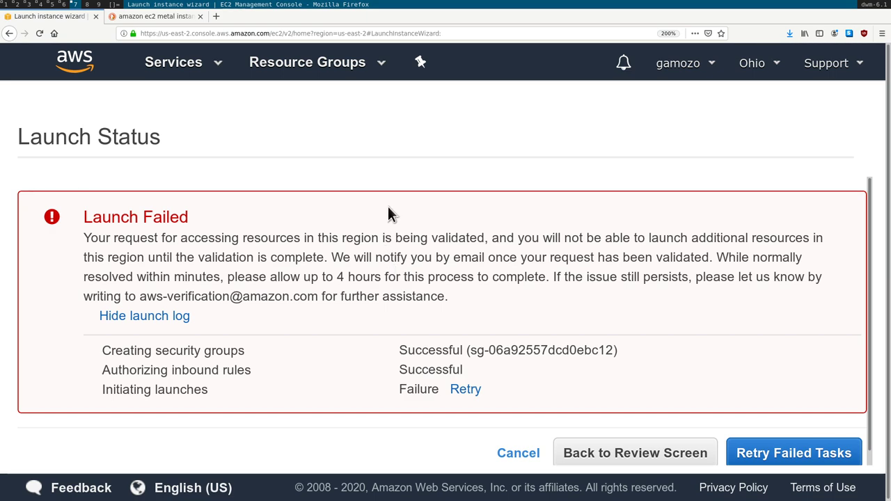
Step: Read the launch status message and retry initiating the launch
drag(337, 277, 590, 277)
click(589, 285)
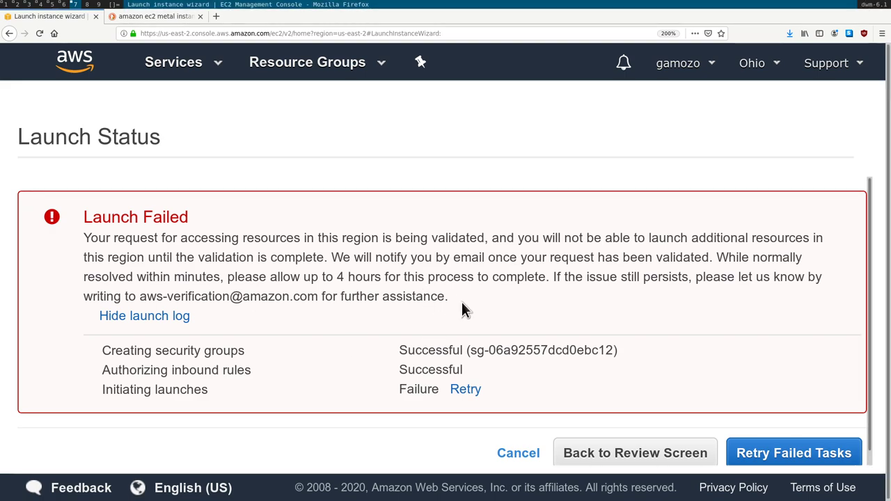
click(465, 389)
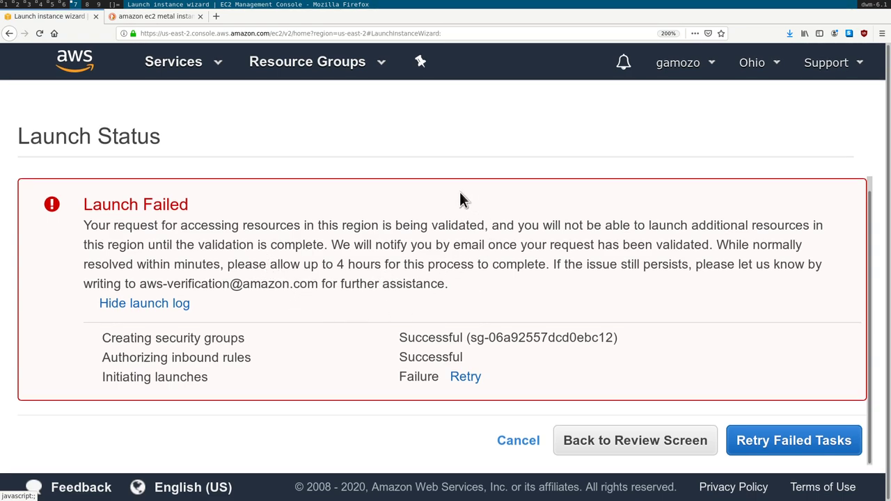
Step: Search the web for "Your request for accessing resources in this region is being validated", skim the results and close the search
drag(89, 226, 483, 225)
click(88, 239)
drag(84, 223, 485, 223)
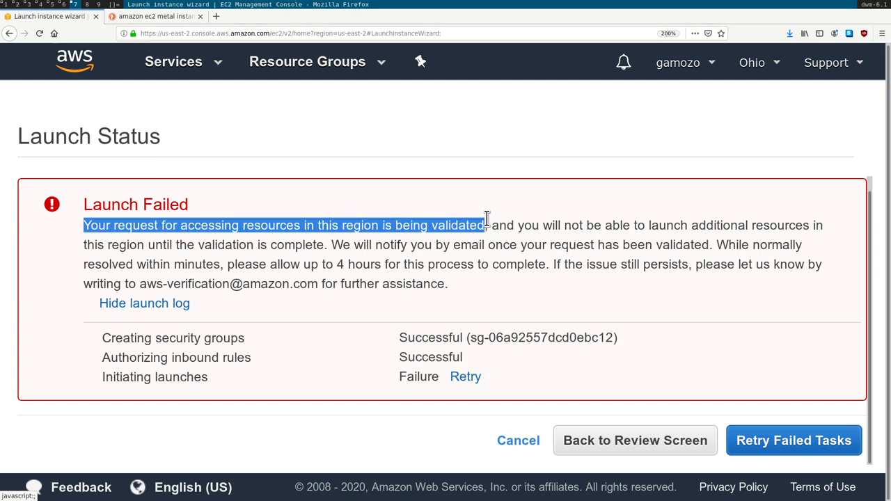
middle_click(216, 16)
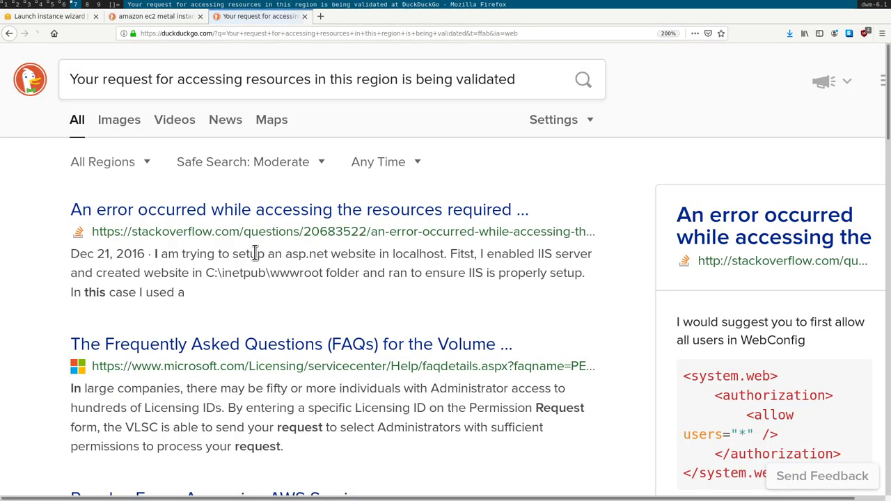
scroll(395, 326, down, 3)
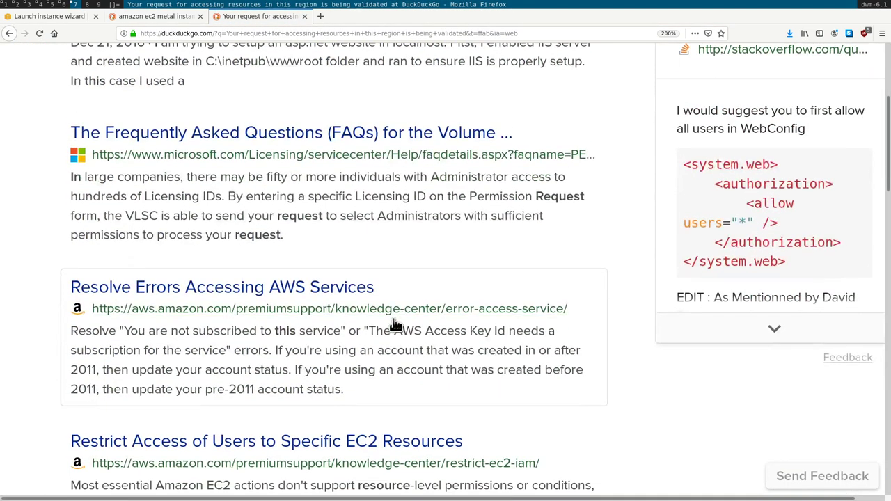
scroll(397, 289, down, 3)
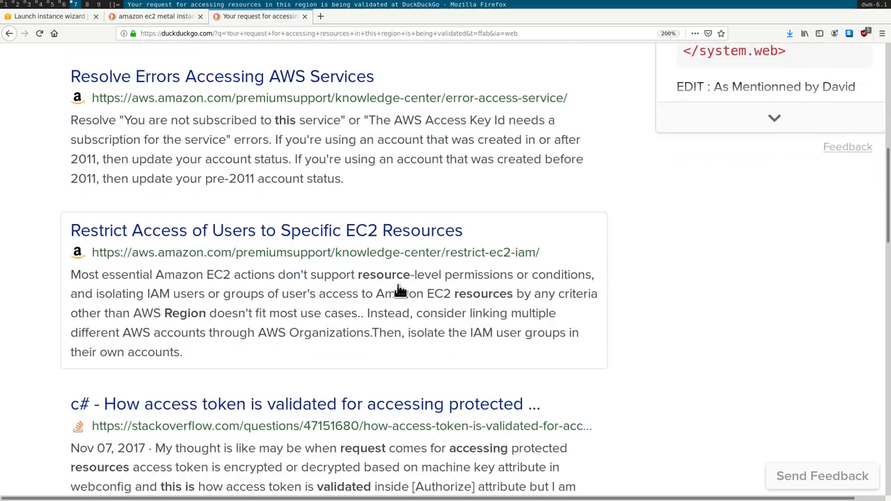
scroll(406, 293, down, 1)
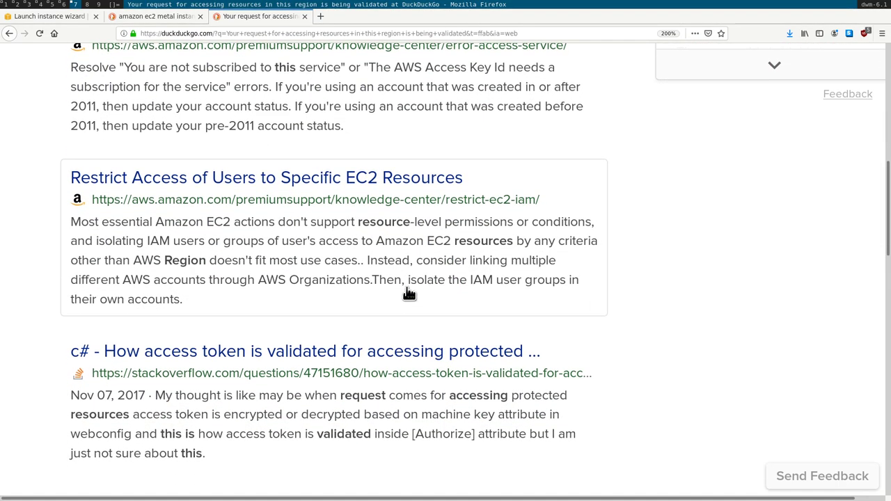
scroll(408, 294, down, 5)
scroll(409, 294, down, 5)
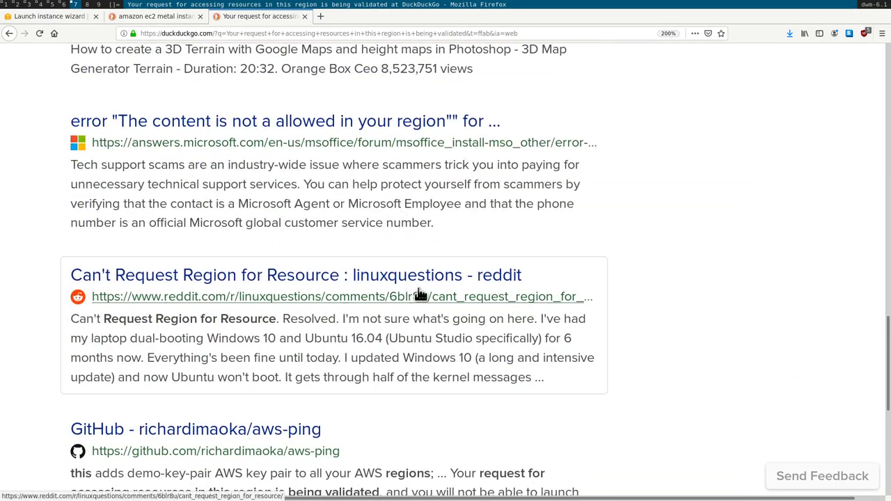
scroll(427, 282, down, 4)
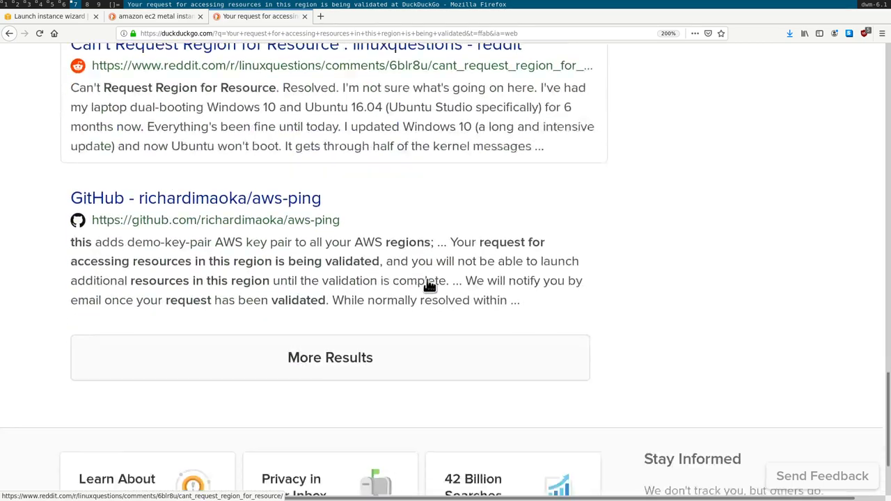
click(305, 17)
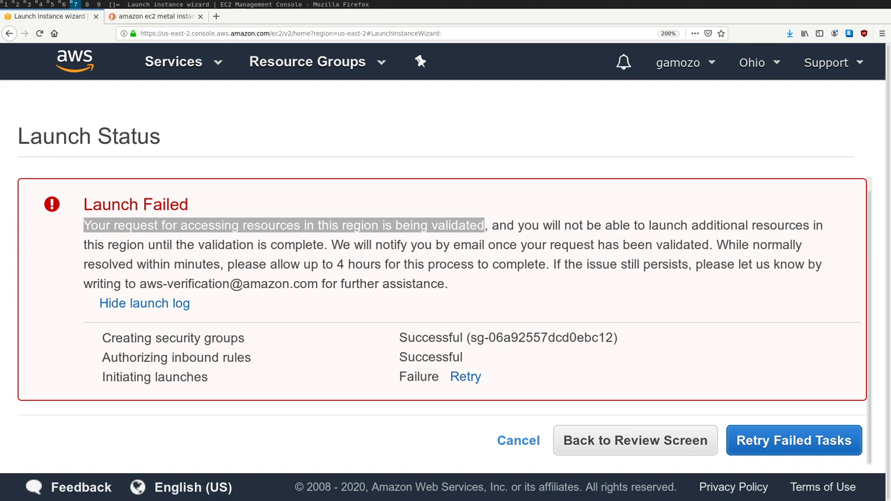
Step: Retry the failed launch tasks and read the updated launch status message about vCPU capacity
click(549, 281)
click(765, 442)
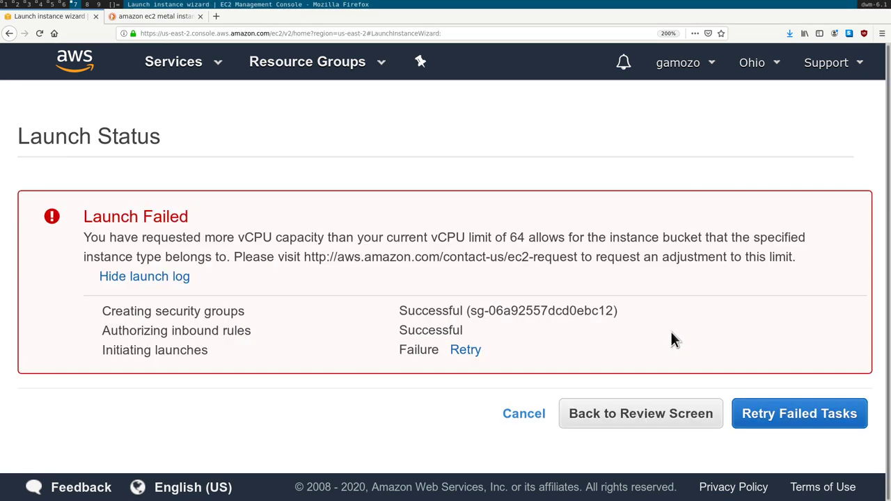
drag(169, 239, 319, 238)
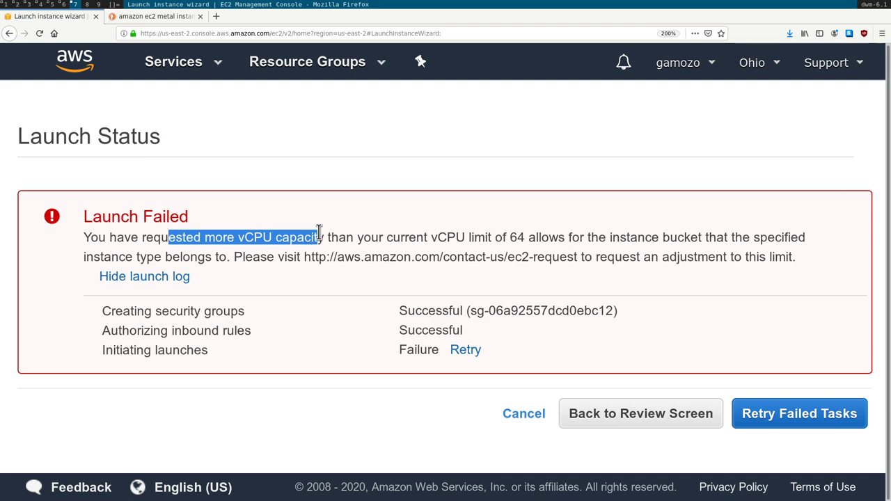
drag(383, 239, 614, 232)
drag(562, 237, 84, 238)
click(711, 230)
drag(305, 259, 578, 255)
click(154, 21)
click(61, 16)
right_click(433, 258)
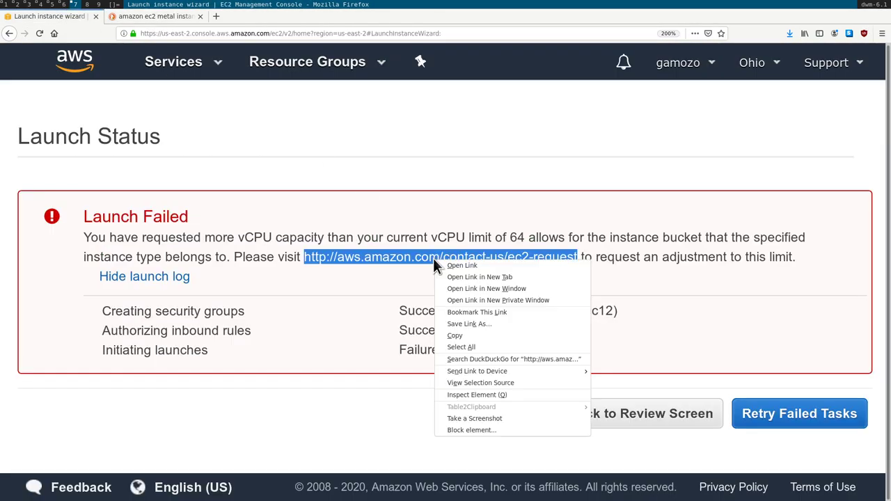
click(513, 359)
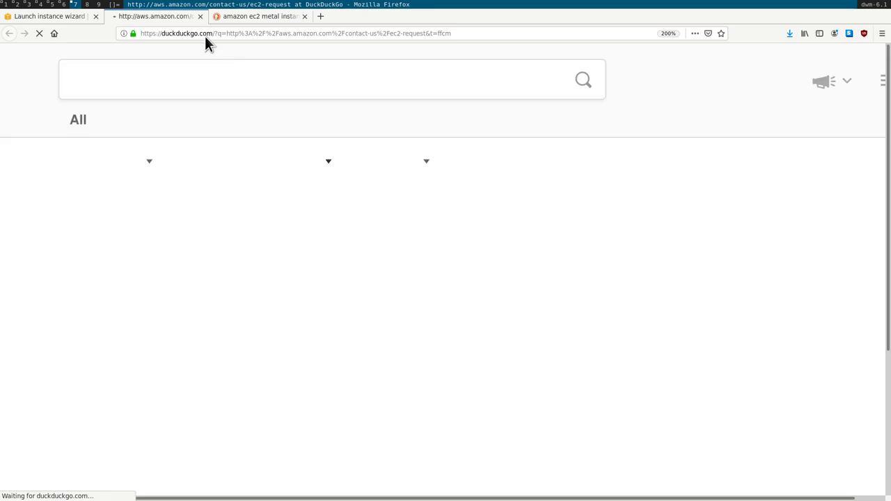
click(369, 79)
key(ctrl+a)
key(ctrl+c)
click(333, 34)
key(ctrl+v)
key(Return)
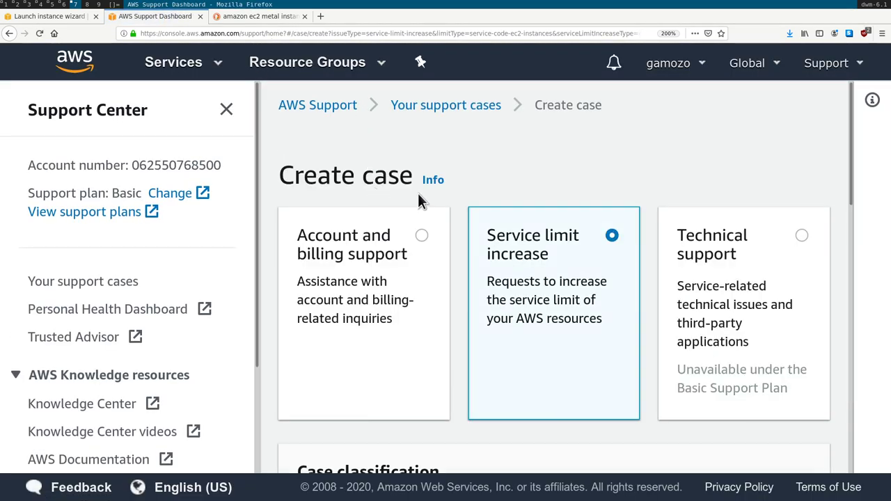
Step: Review the service limit increase case form for EC2 Instances, from the case classification through the requests to the use case description
scroll(639, 179, down, 2)
scroll(604, 266, down, 2)
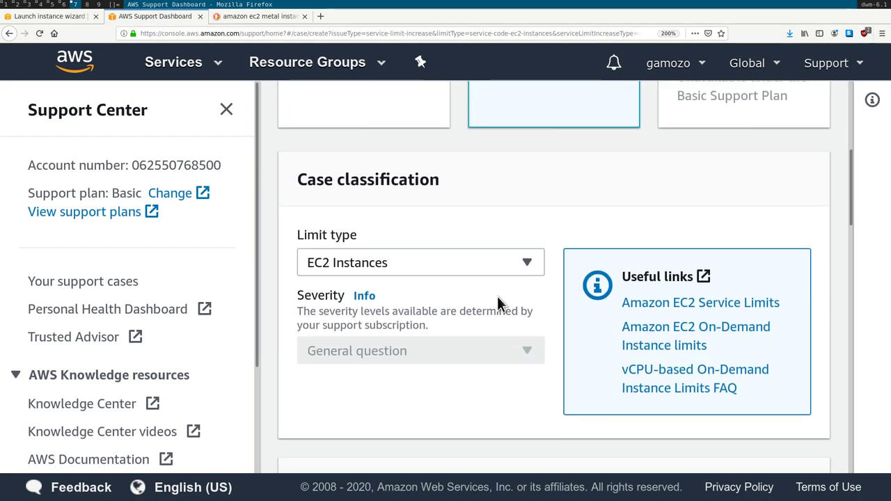
click(464, 260)
click(472, 264)
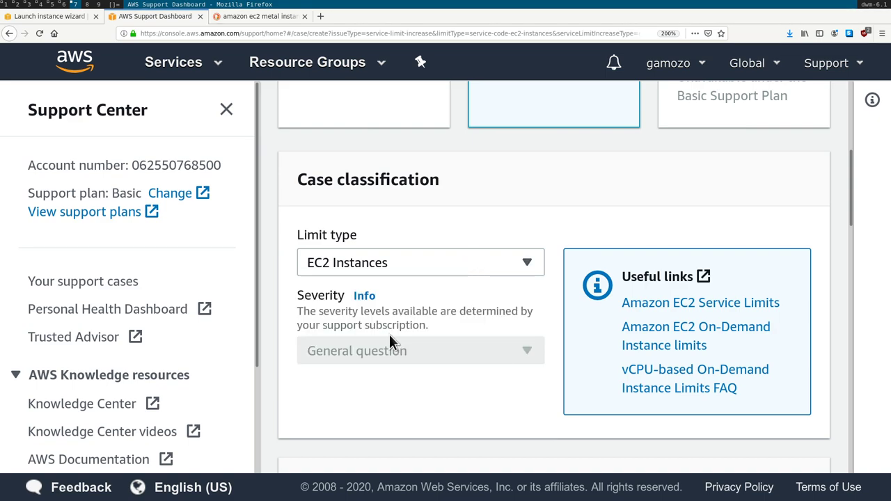
scroll(446, 304, down, 1)
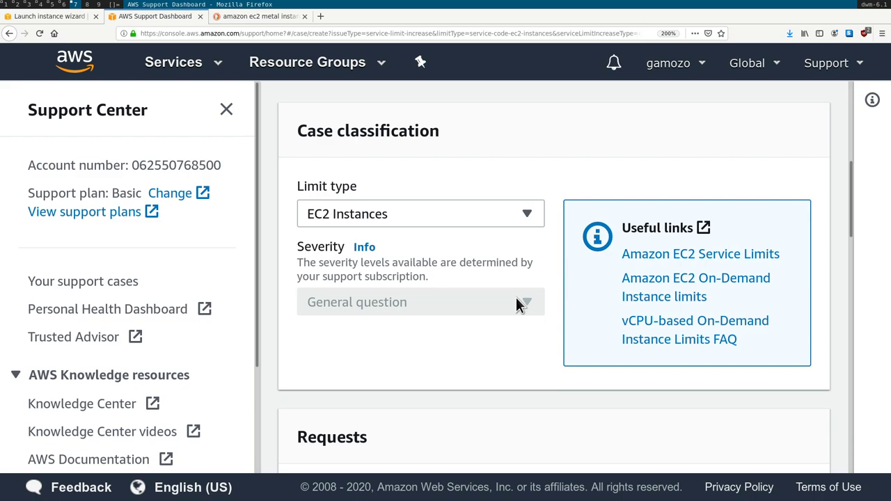
scroll(490, 336, down, 4)
scroll(512, 331, down, 2)
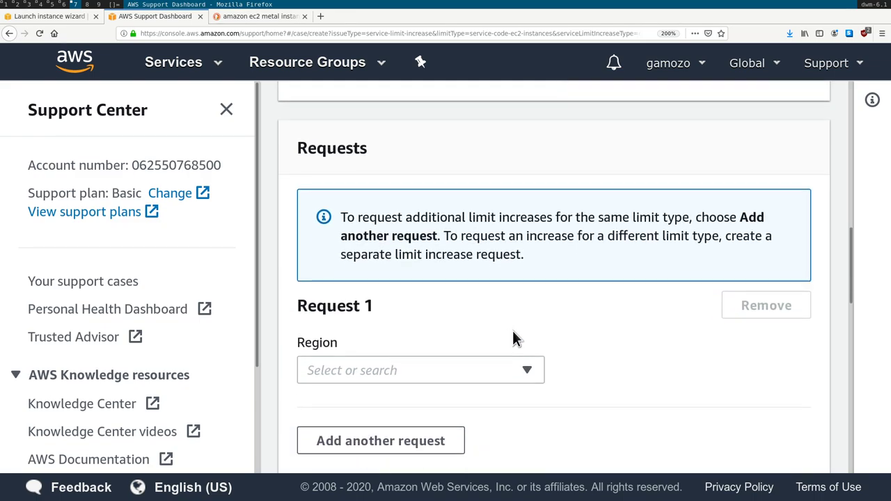
click(526, 324)
click(527, 324)
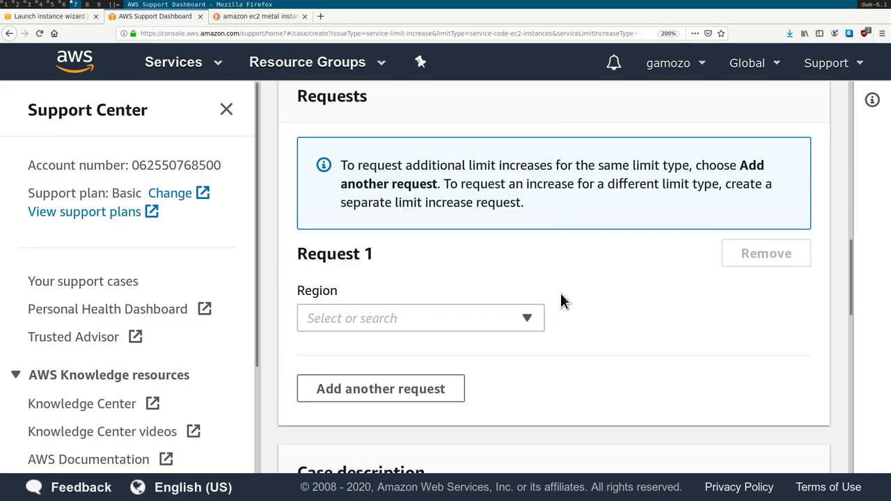
scroll(569, 296, down, 5)
scroll(570, 297, down, 5)
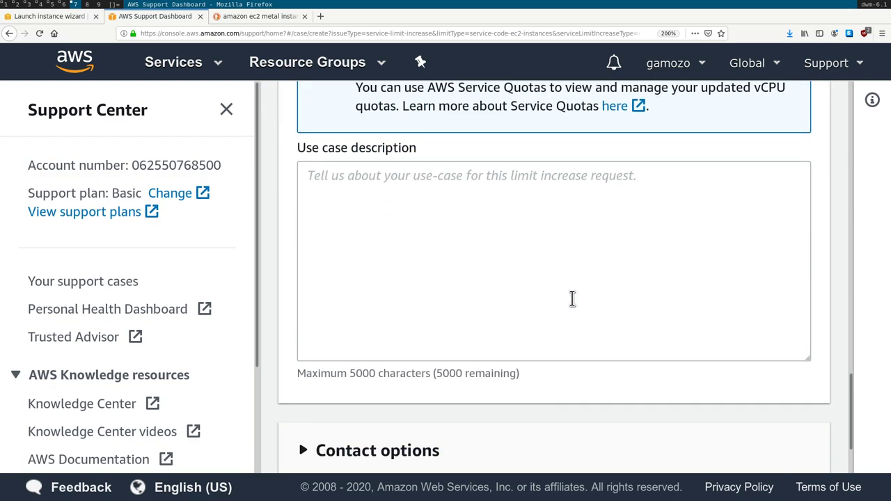
Step: Switch to Chromium and check the vCPUs of the c5 sizes in the Amazon EC2 C5 announcement, then return to the launch wizard
scroll(571, 299, up, 2)
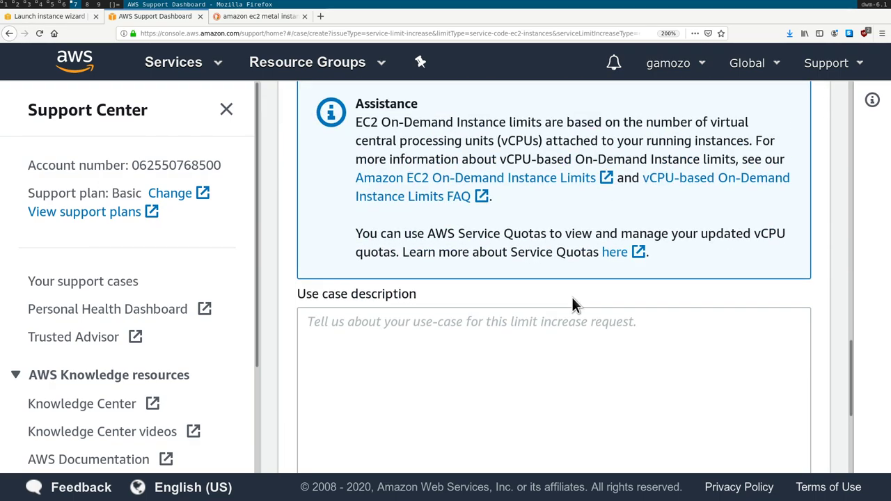
click(54, 19)
click(62, 5)
click(54, 5)
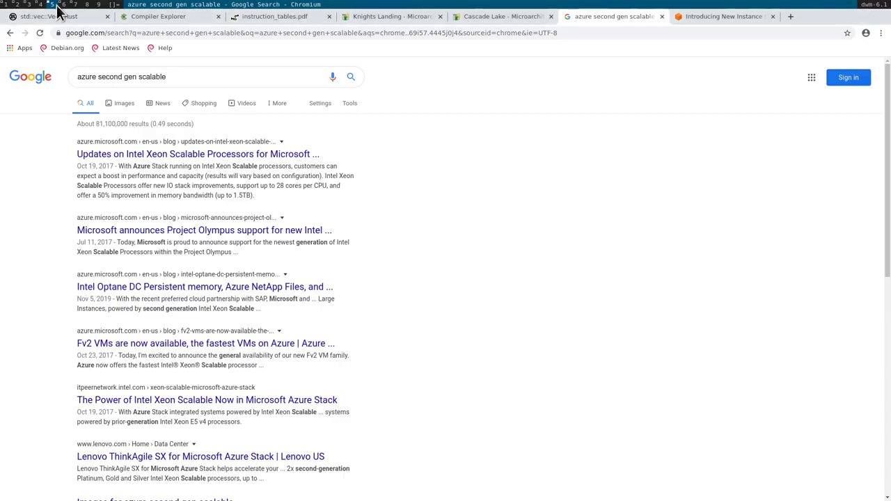
click(43, 4)
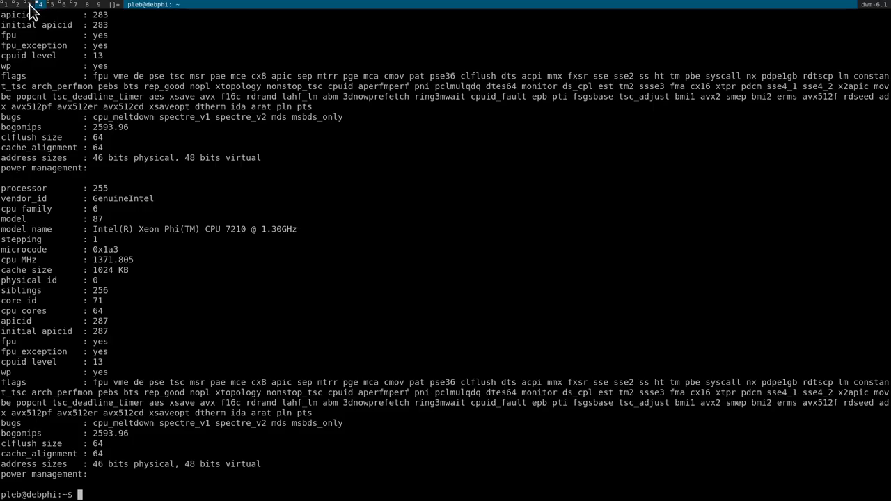
click(29, 4)
click(57, 4)
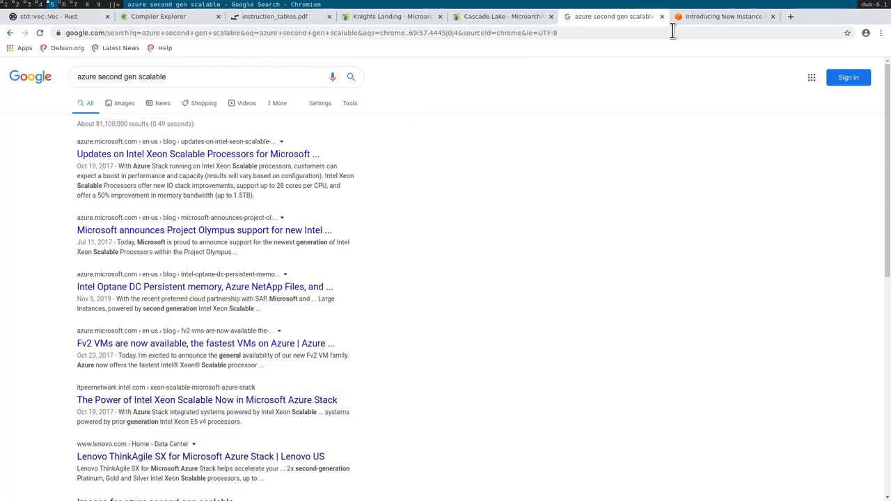
click(711, 20)
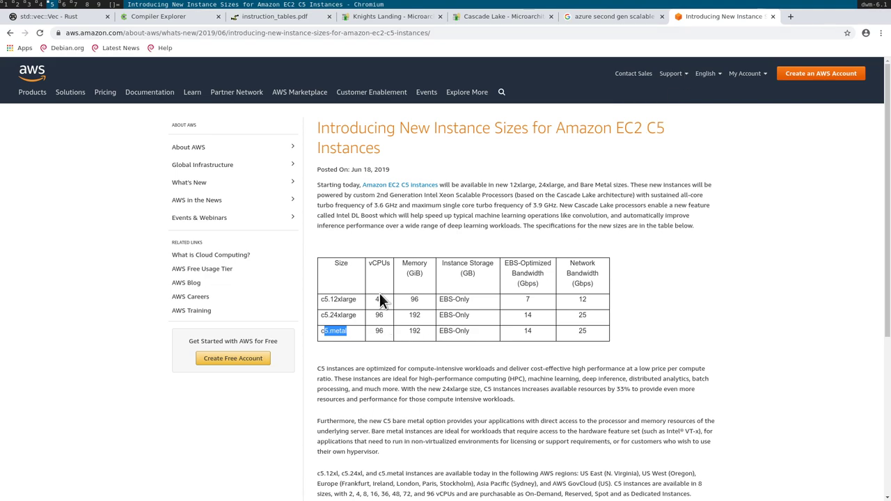
drag(326, 299, 318, 297)
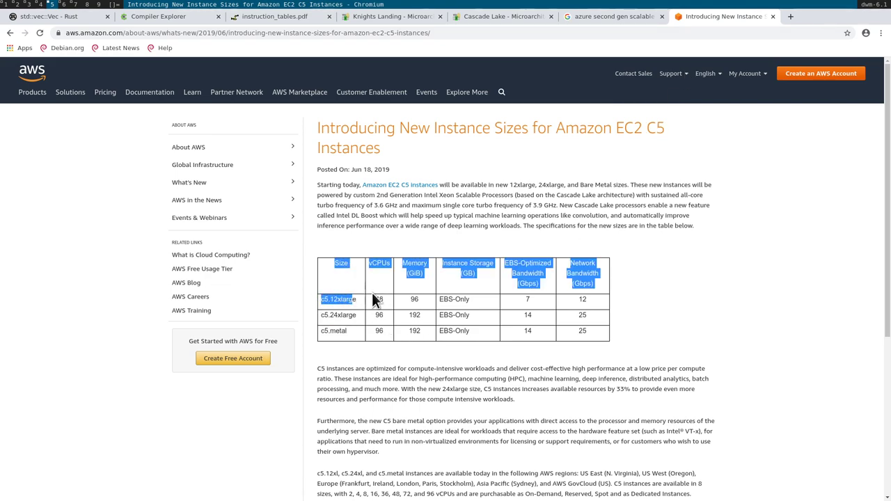
click(354, 297)
click(590, 16)
click(696, 16)
click(69, 5)
click(75, 5)
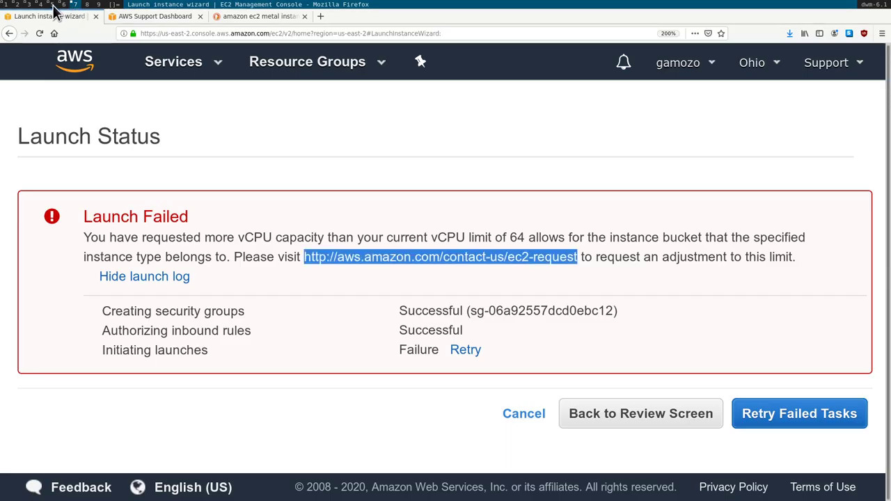
Step: Retry the failed launch tasks, then go back to the launch review and open the instance type for editing
click(776, 405)
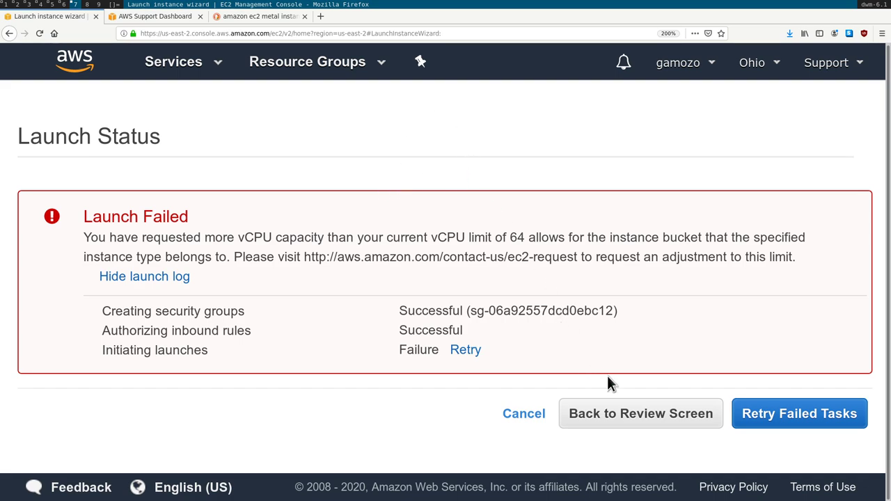
click(622, 417)
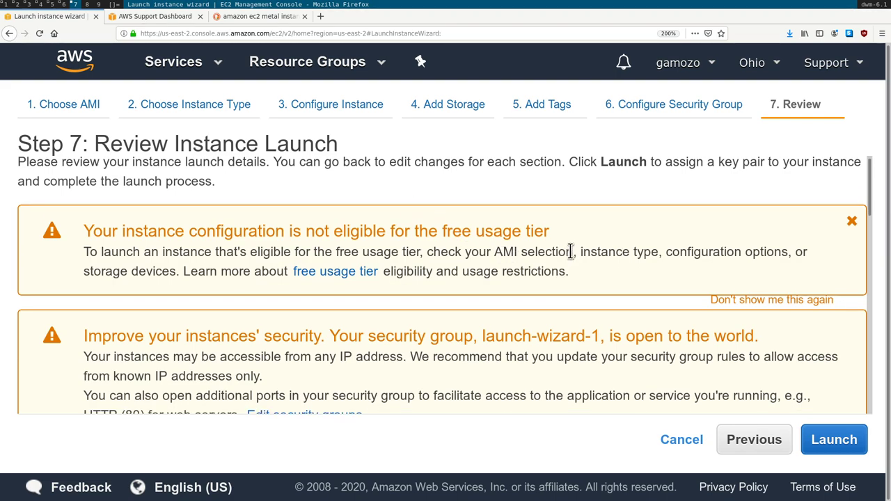
scroll(571, 252, down, 2)
scroll(570, 262, down, 3)
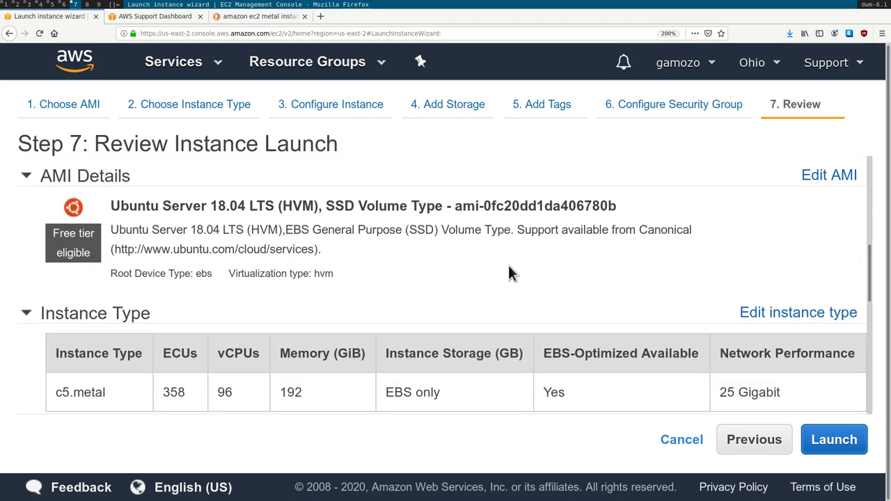
scroll(509, 266, down, 3)
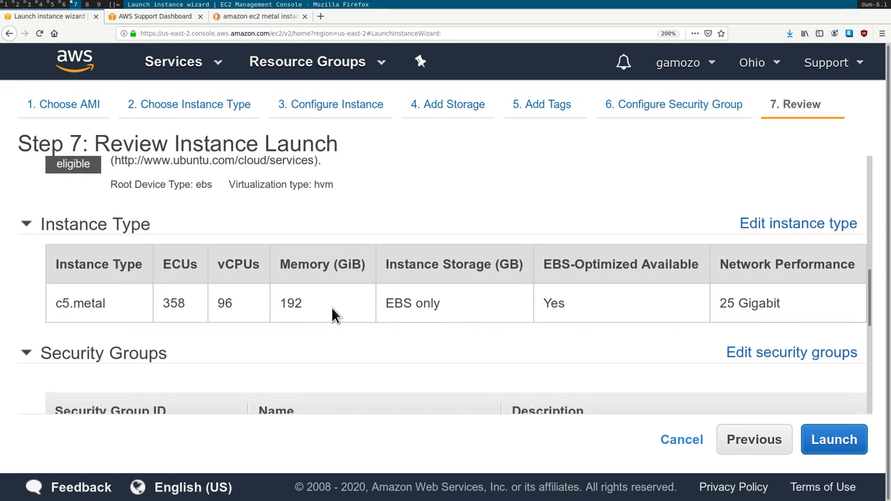
click(759, 223)
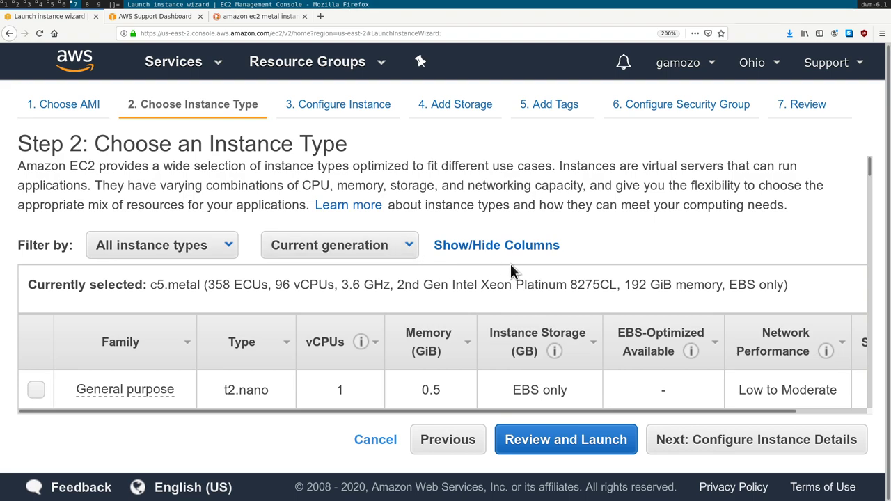
Step: Read the t2.micro free tier notes and filter the instance type list to Compute optimized
scroll(383, 269, down, 3)
mouse_move(226, 243)
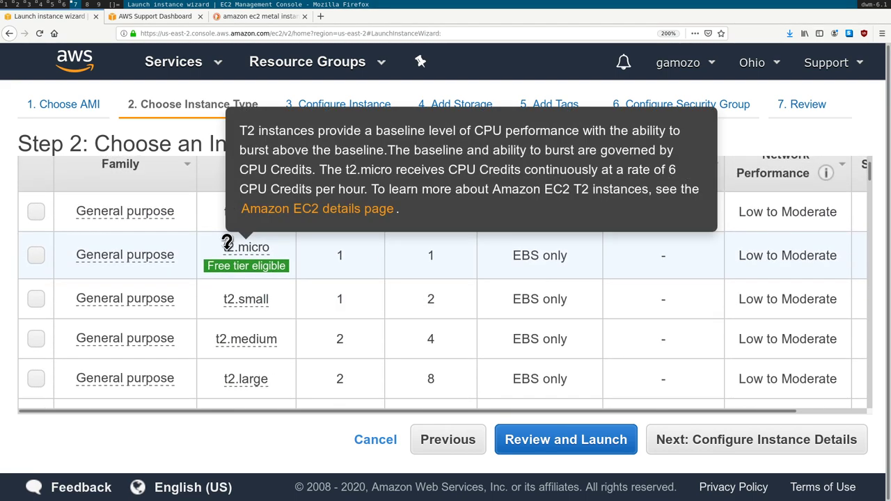
mouse_move(245, 267)
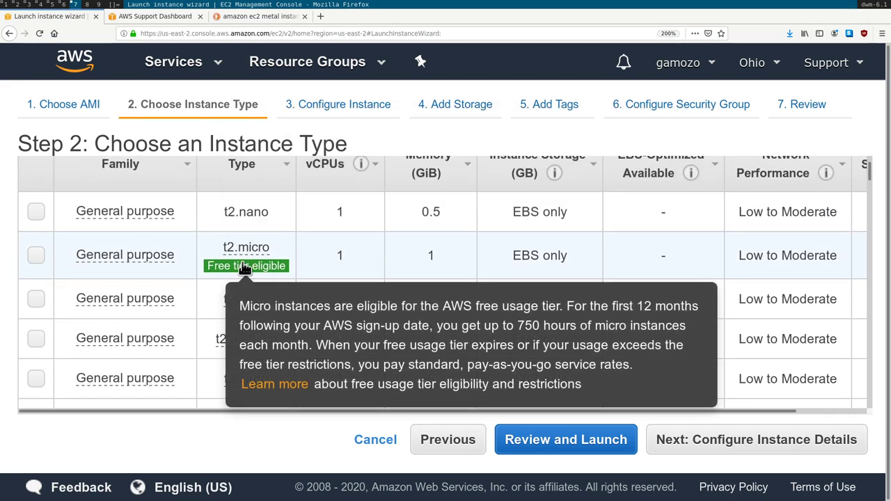
scroll(403, 272, up, 3)
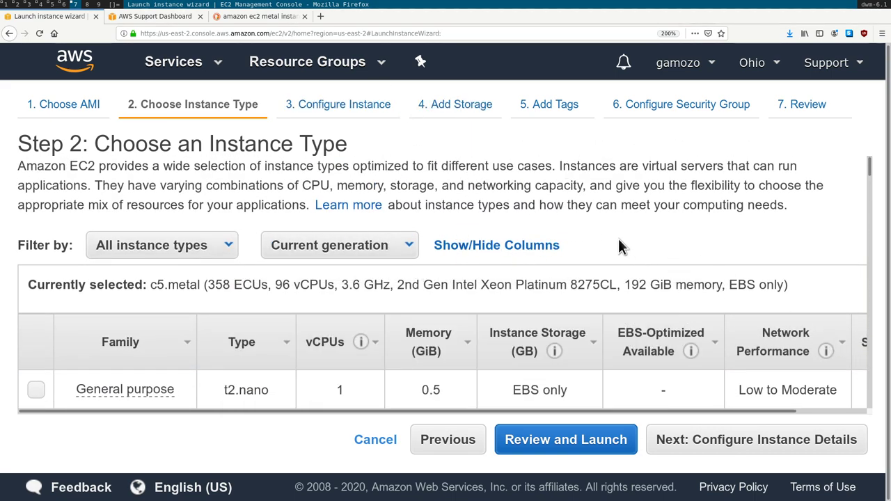
key(ctrl+0)
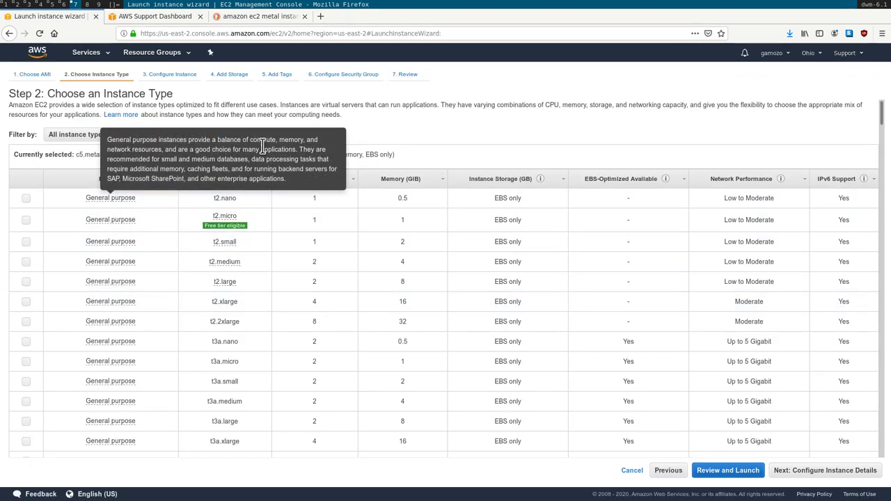
click(82, 134)
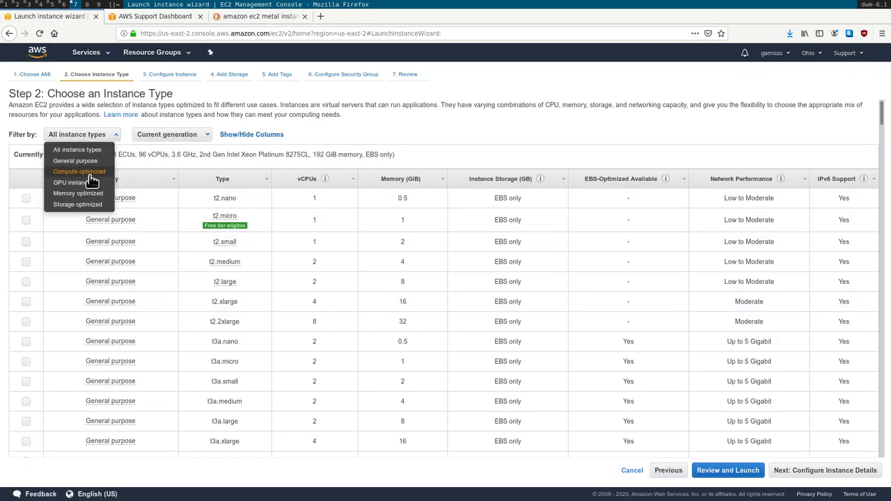
click(87, 173)
Step: Check the c5.12xlarge row in the Amazon EC2 C5 announcement in Chromium and return to the instance type list
click(141, 19)
click(230, 18)
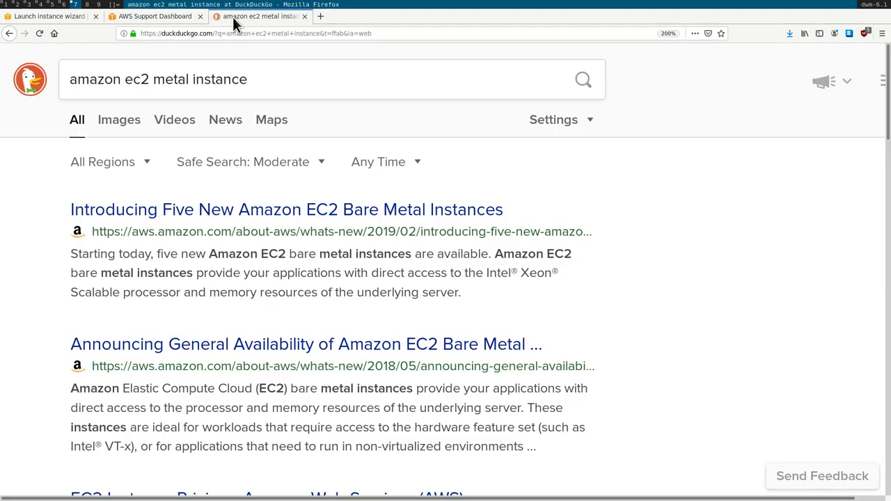
click(137, 21)
click(44, 18)
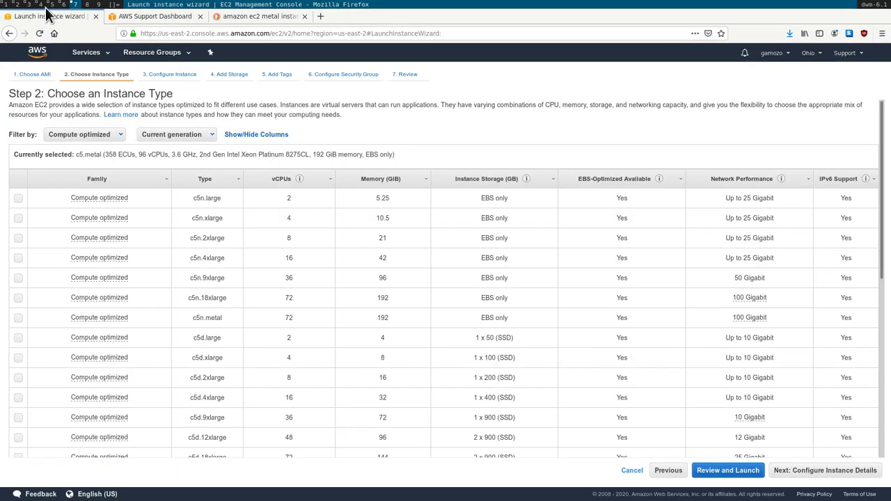
click(62, 4)
click(53, 5)
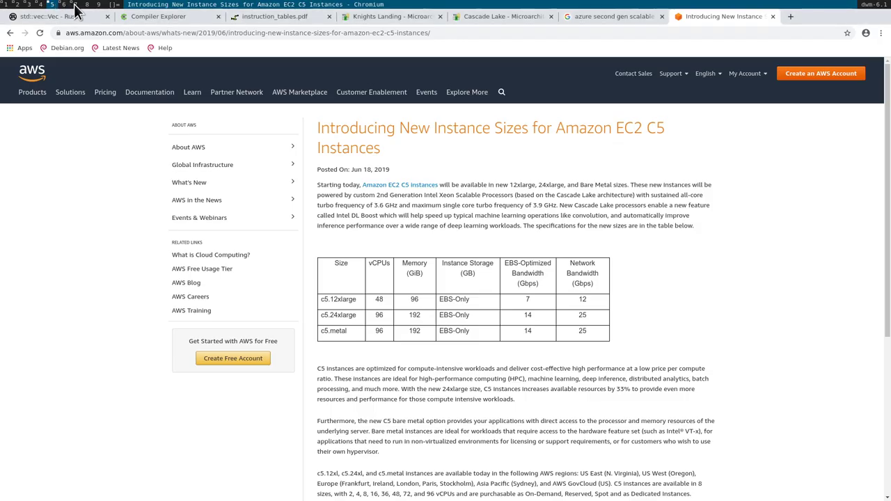
double_click(343, 300)
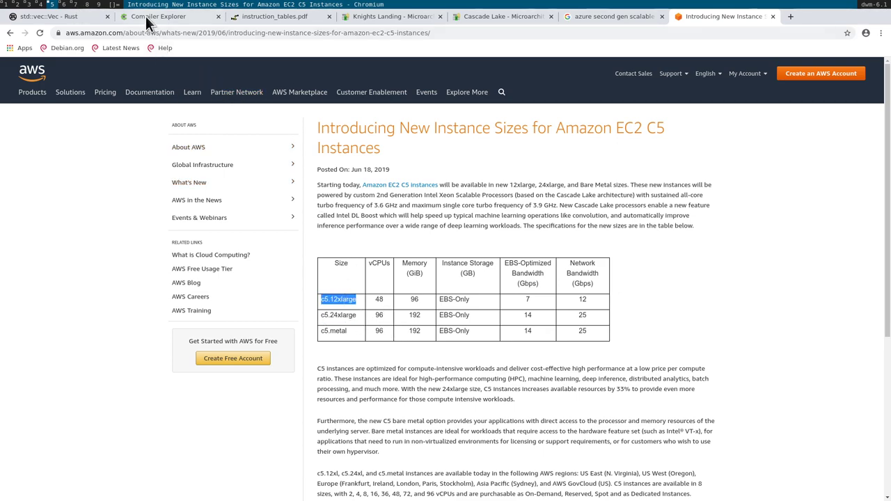
click(74, 4)
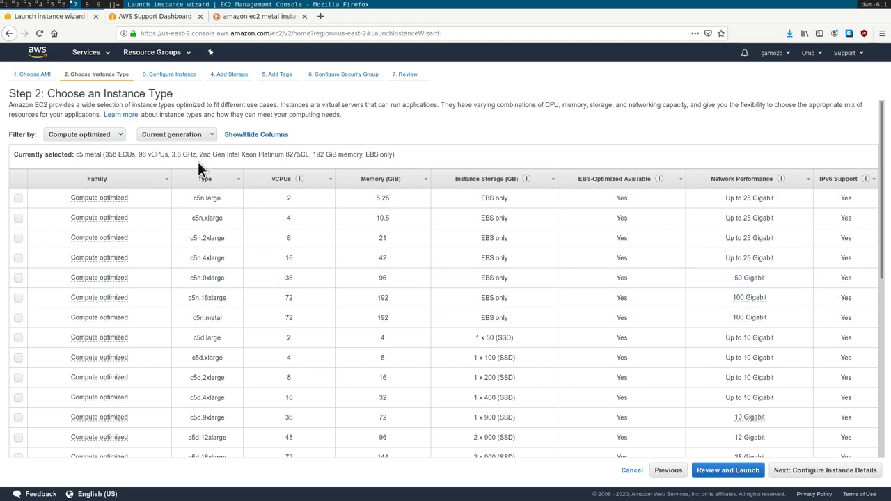
Step: Select the c5.12xlarge instance type and check its processor in the current selection summary
scroll(249, 324, down, 4)
scroll(251, 320, down, 4)
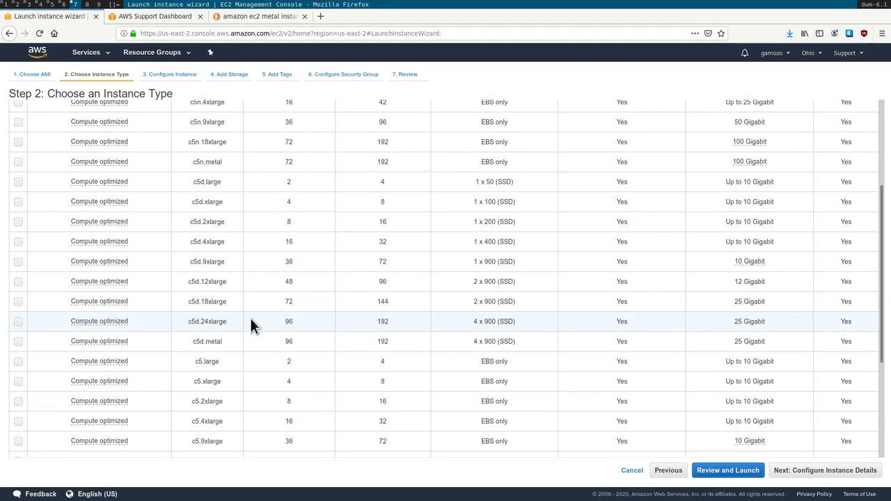
click(209, 409)
scroll(224, 348, down, 2)
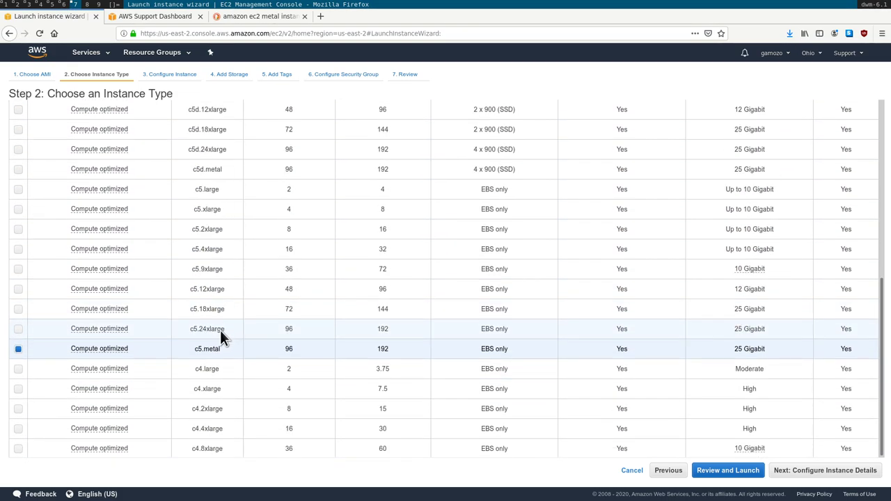
click(214, 288)
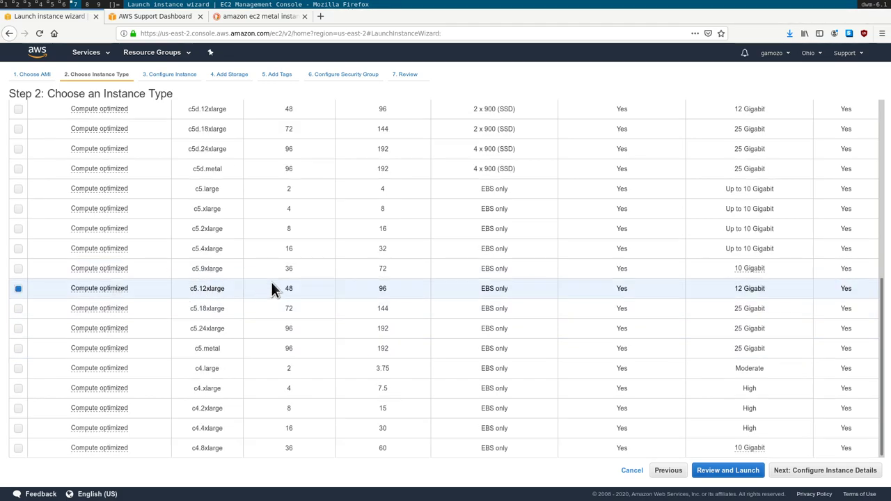
scroll(272, 282, up, 10)
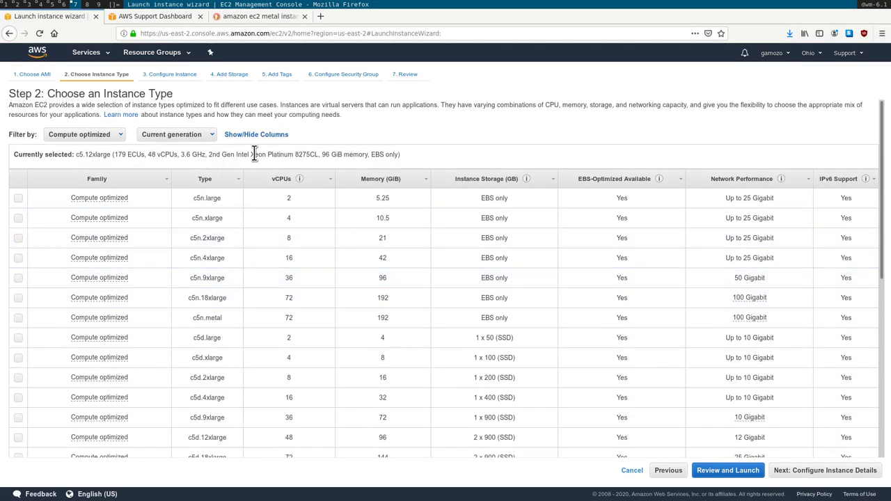
Step: Select c5.2xlarge to compare its processor in the selection summary, then select c5.12xlarge again
scroll(381, 310, down, 10)
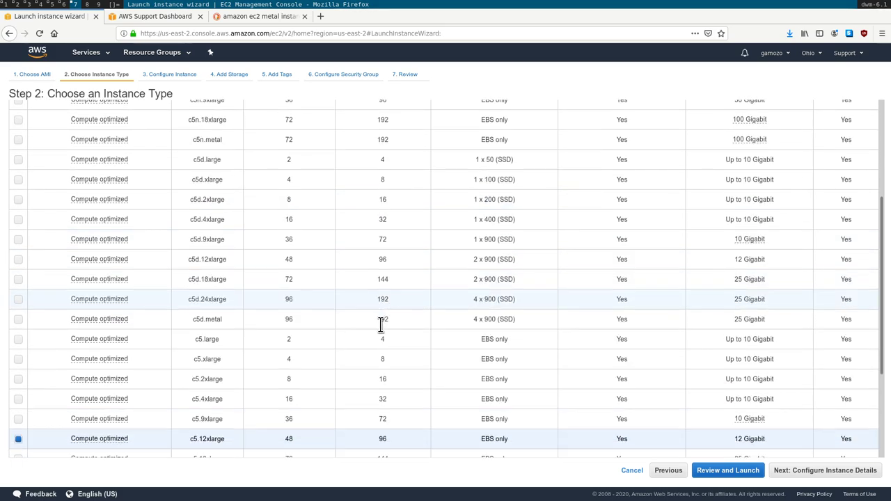
scroll(301, 314, up, 2)
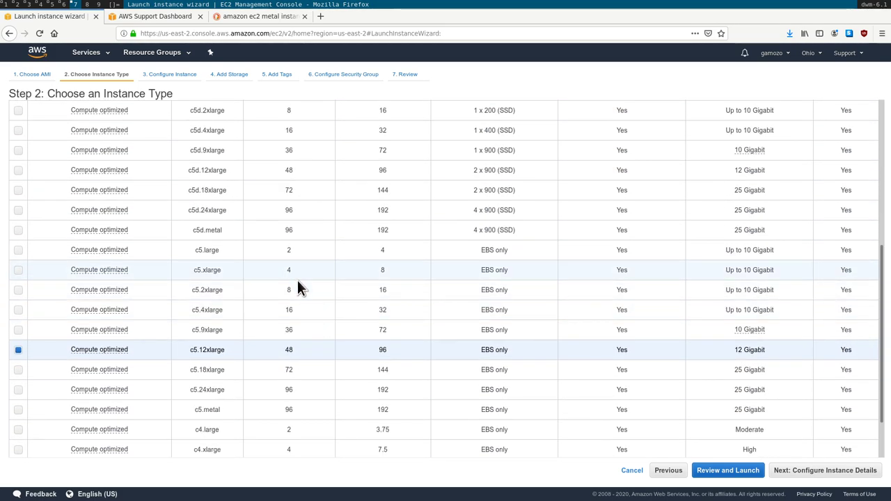
click(351, 290)
scroll(352, 282, up, 9)
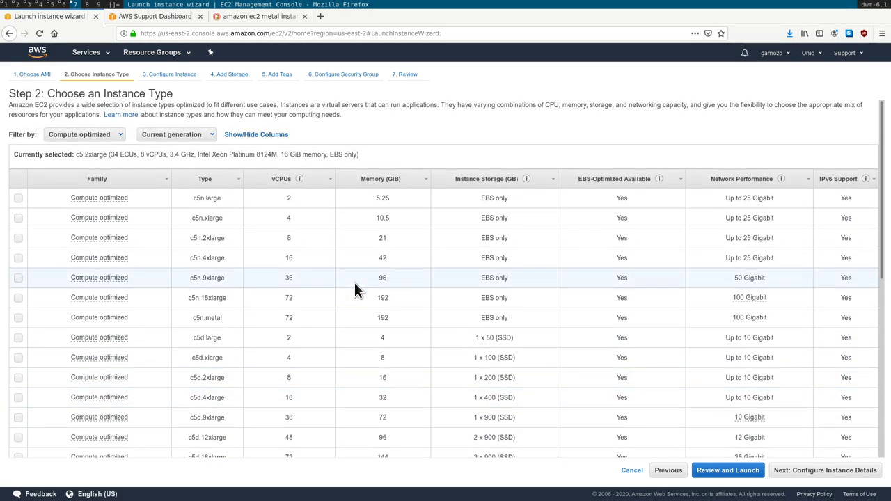
scroll(310, 342, down, 9)
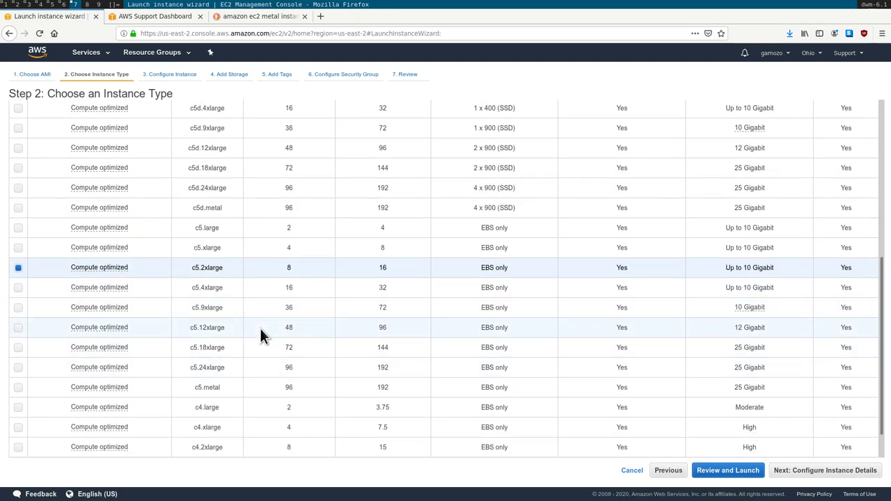
click(307, 328)
scroll(345, 320, up, 8)
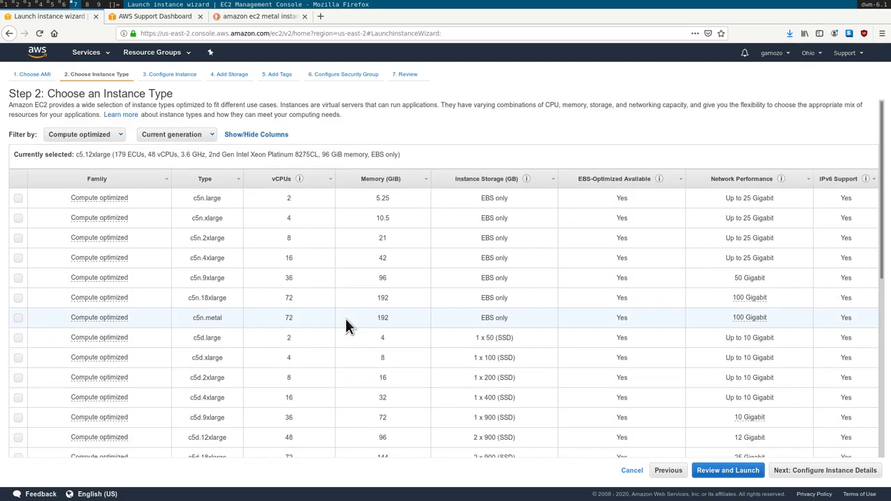
Step: Proceed to the launch review and choose to continue with the c5.12xlarge instance type
click(726, 474)
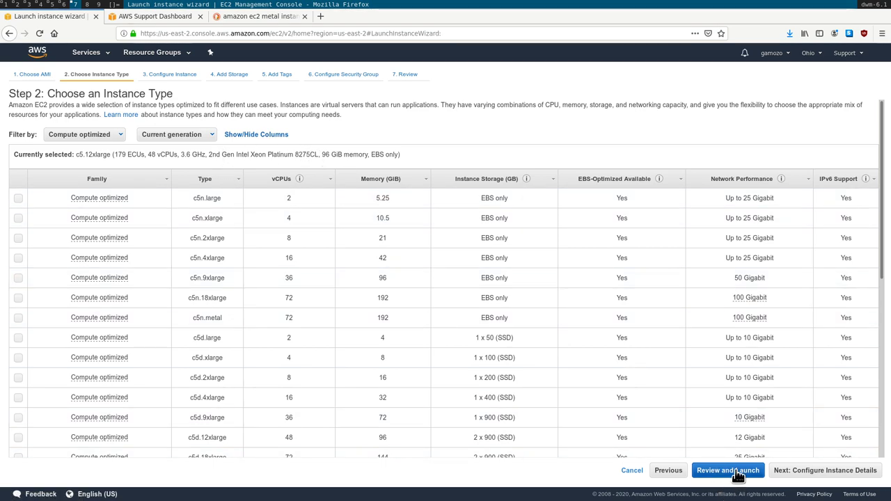
click(736, 473)
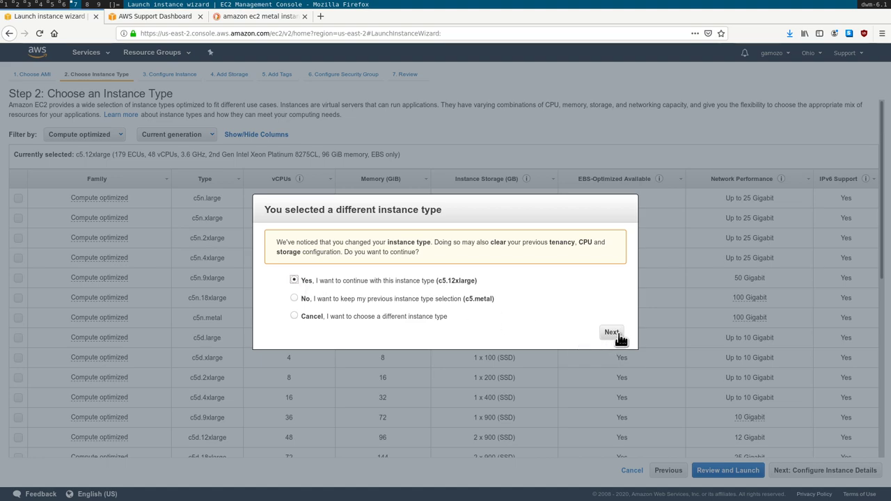
click(616, 334)
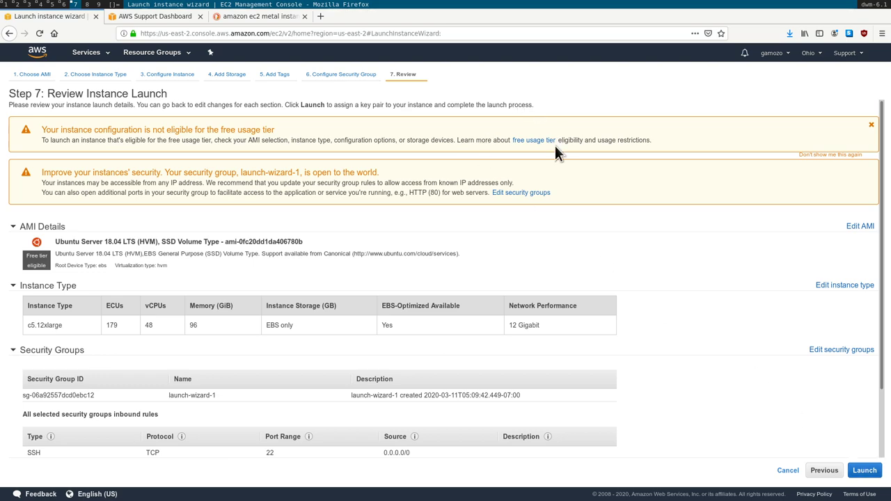
Step: Open the free usage tier page from the launch review warning and read through the types of free offers
click(534, 140)
scroll(371, 325, down, 2)
scroll(431, 331, down, 5)
scroll(437, 336, down, 2)
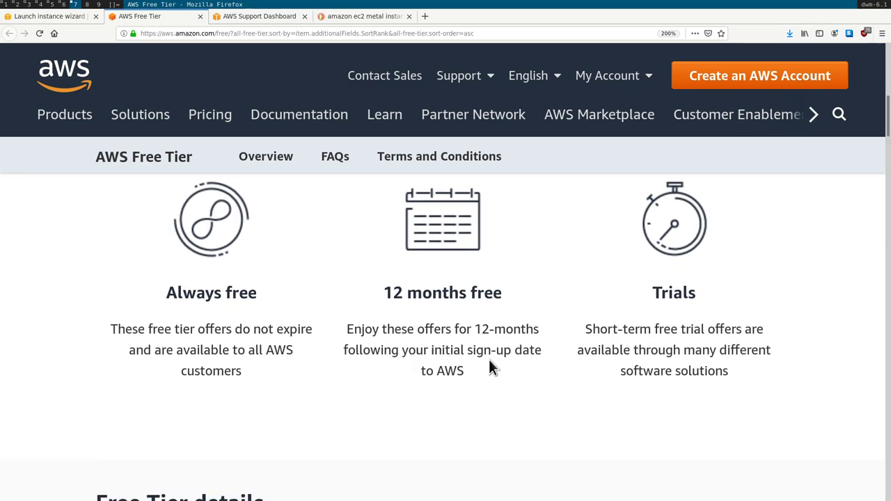
Step: Read through the free tier product offers and the notes on 12-month, always free and trial terms
scroll(489, 368, down, 5)
scroll(490, 361, down, 2)
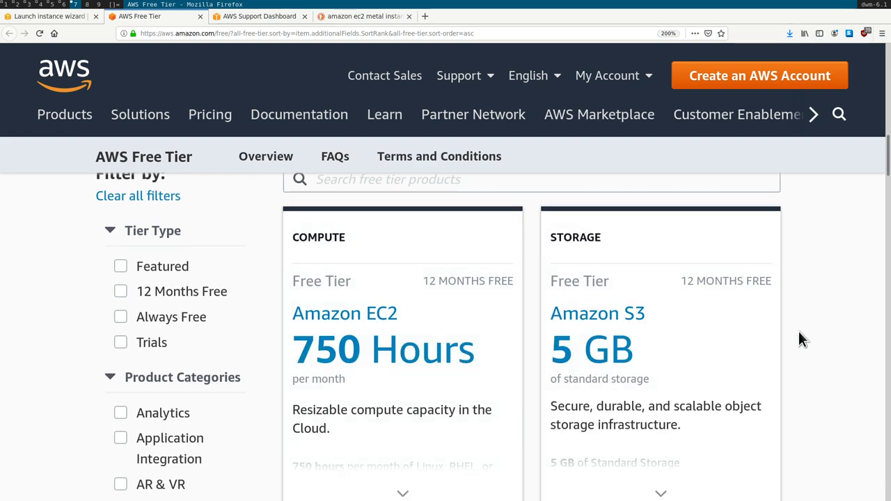
key(ctrl+0)
scroll(447, 273, up, 2)
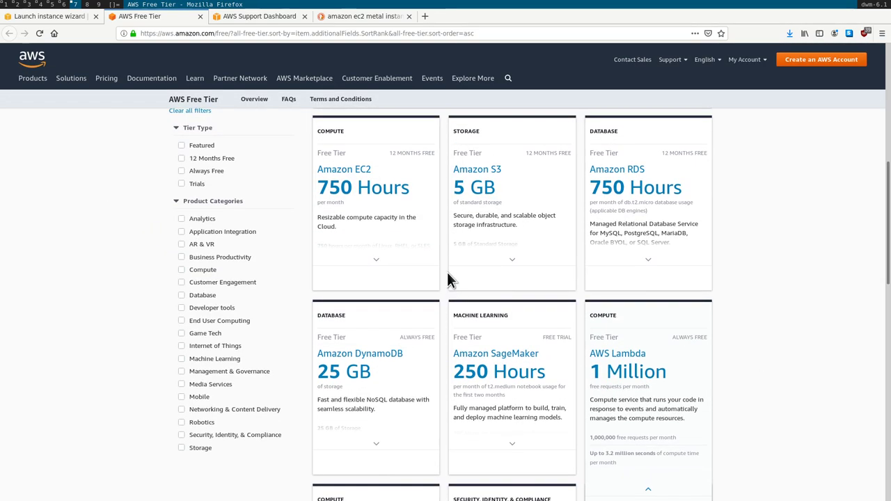
mouse_move(415, 241)
scroll(415, 237, down, 8)
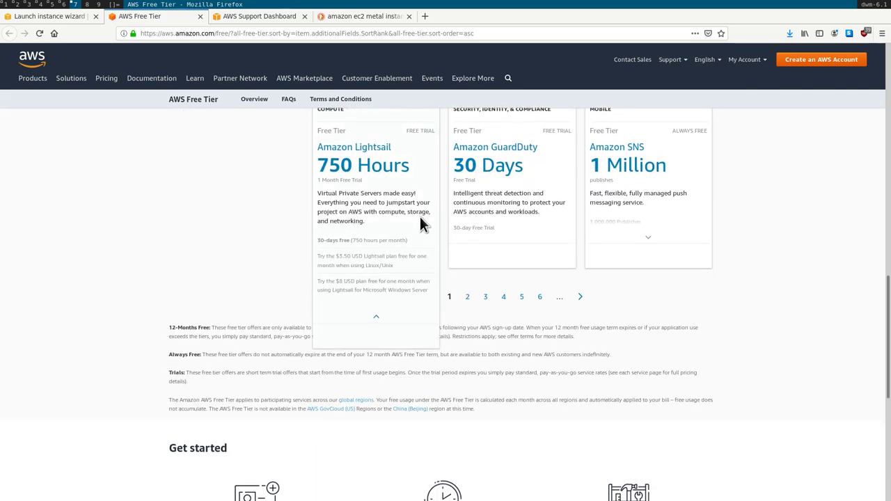
scroll(419, 217, up, 3)
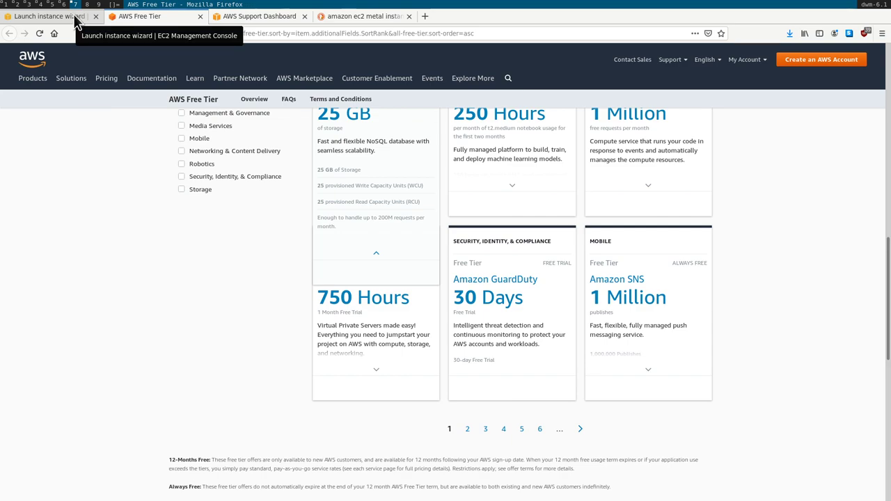
Step: Return to the launch review, check the configuration and launch the instance with the existing spacemoose key pair, acknowledging access to its private key
click(49, 16)
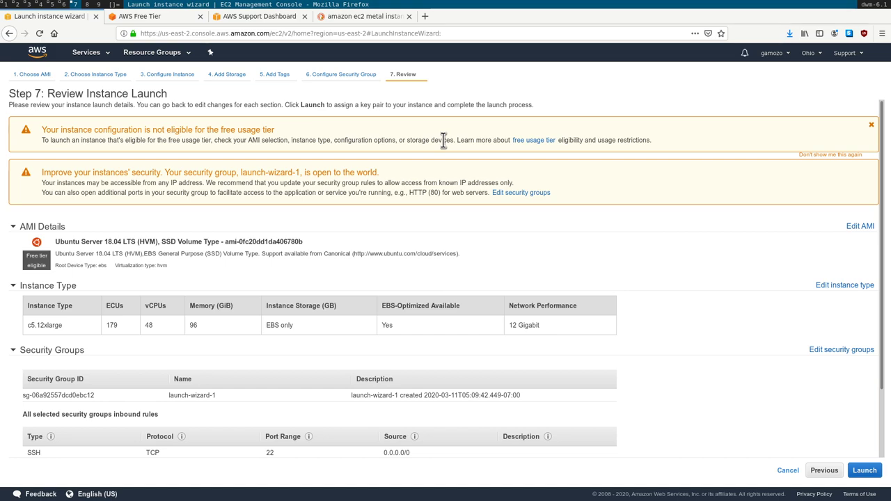
scroll(428, 149, down, 2)
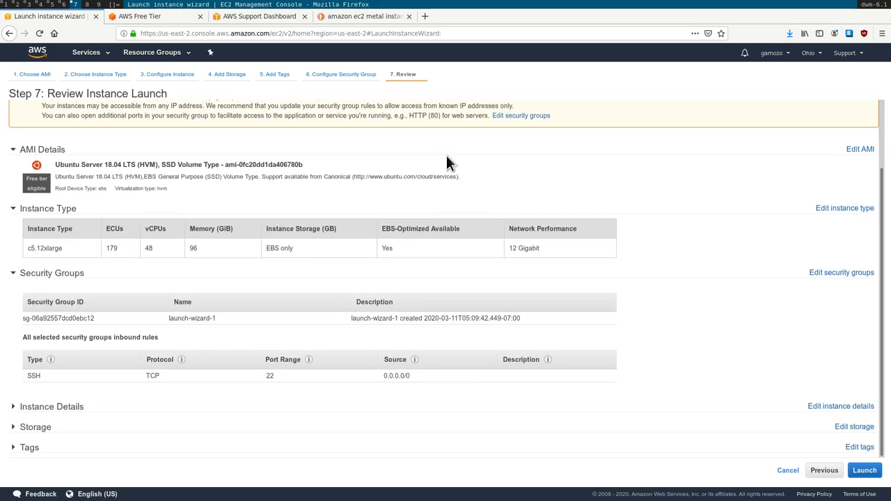
scroll(448, 161, up, 2)
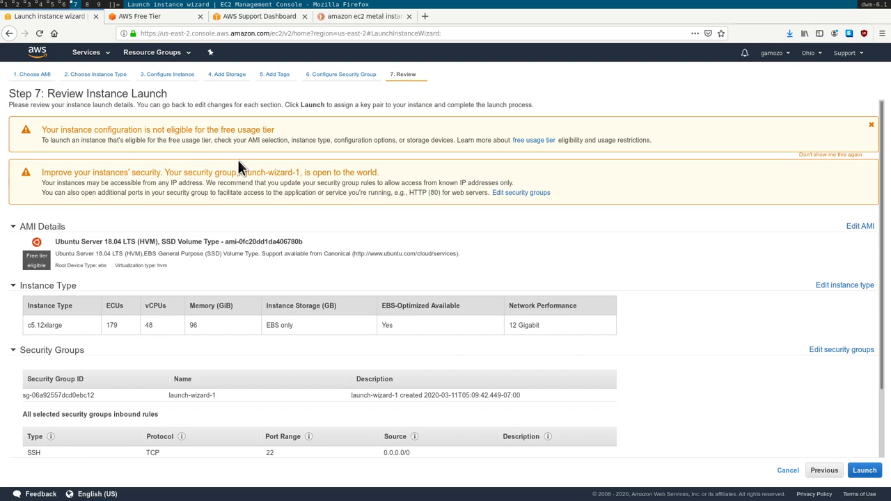
click(865, 471)
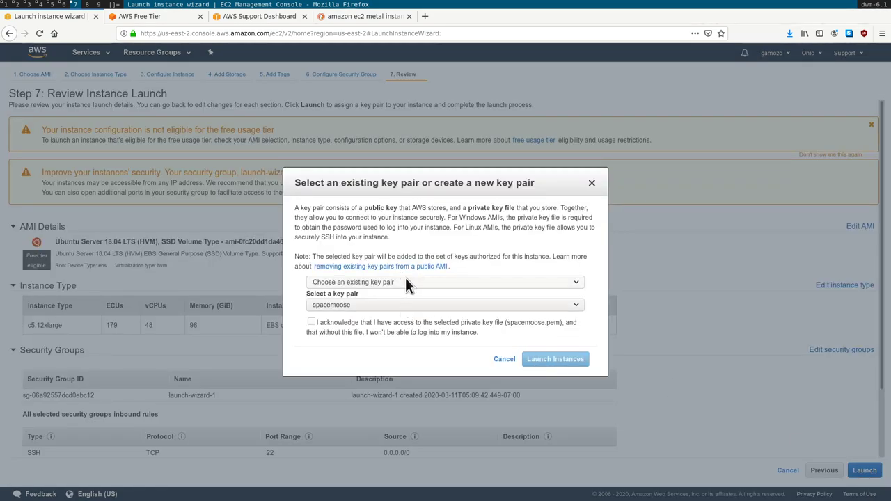
click(315, 321)
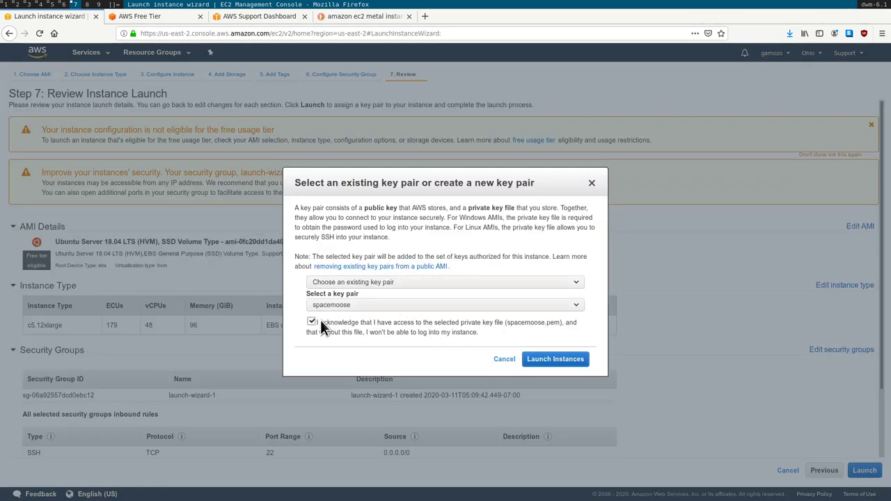
click(567, 359)
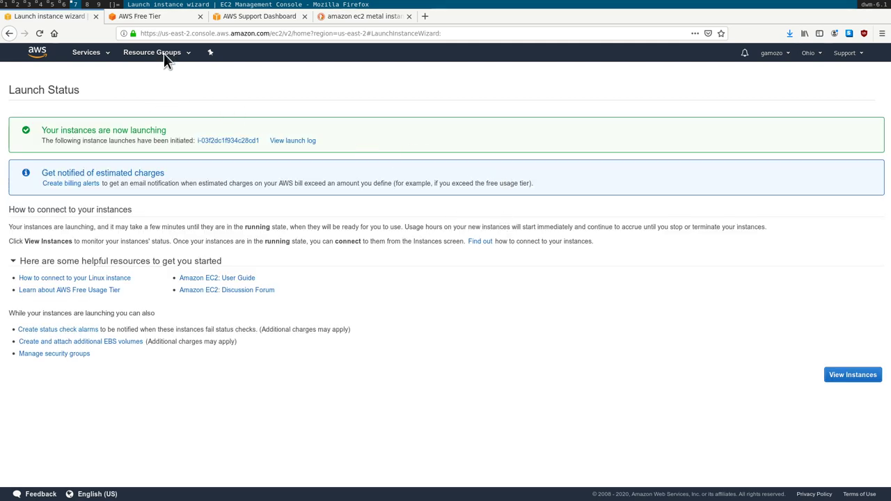
Step: Close the AWS Free Tier page and view the list of available AWS regions
click(200, 17)
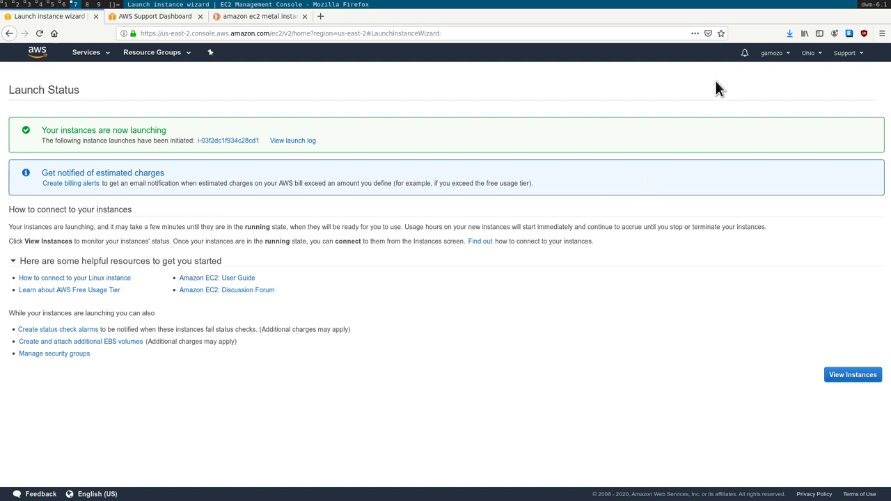
click(810, 56)
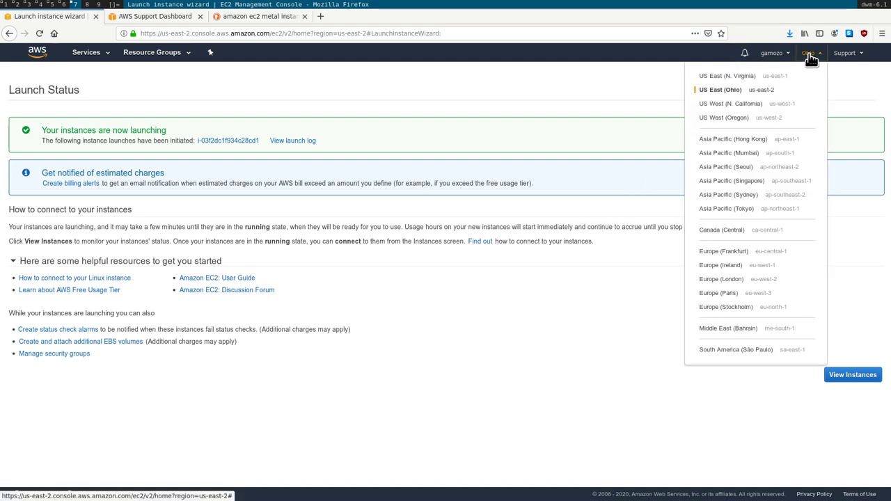
click(810, 57)
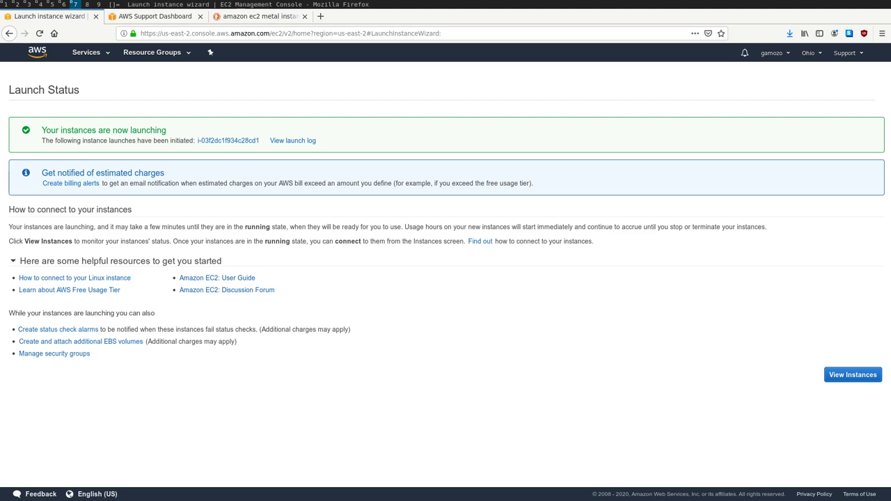
Step: Search the web for "google cloud xeon scalable second gen" and open the Intel and Google Cloud page
click(227, 16)
click(237, 28)
text(google cl)
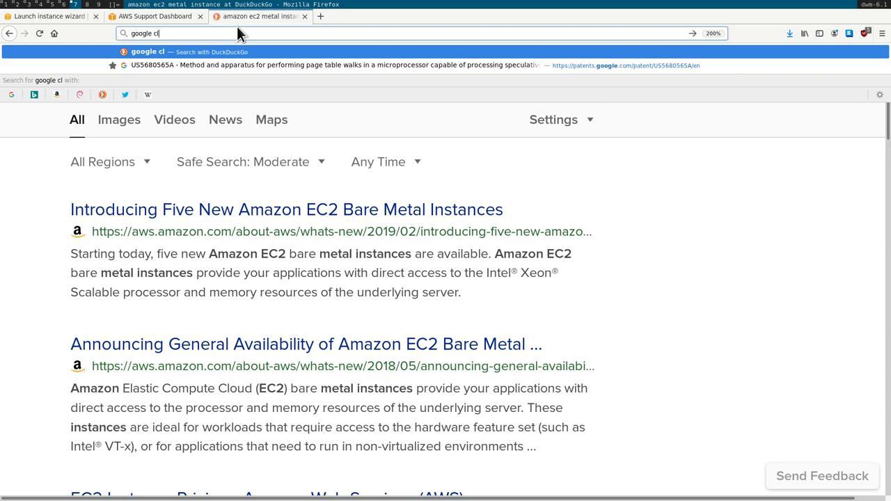
text(oud )
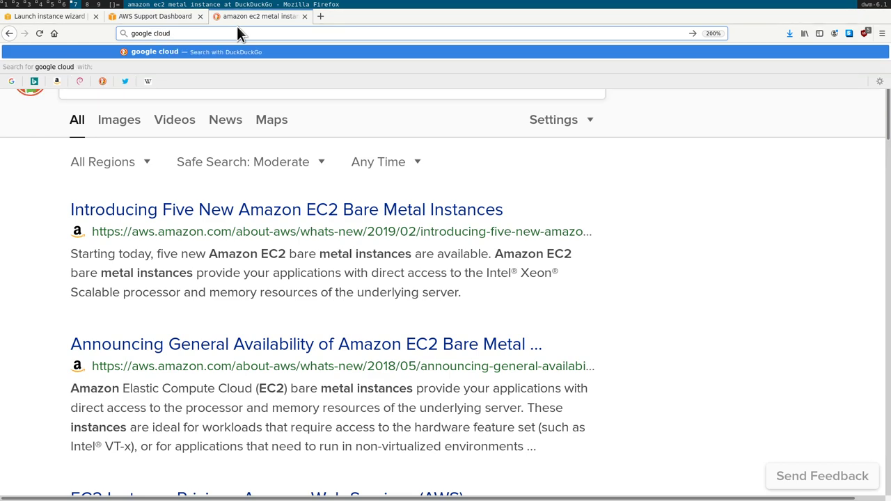
text(xeon s)
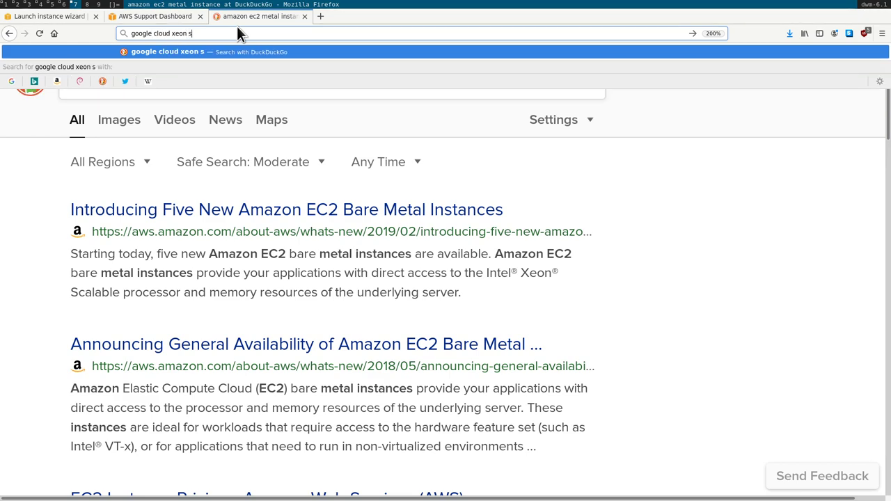
text(calable second gen)
key(Return)
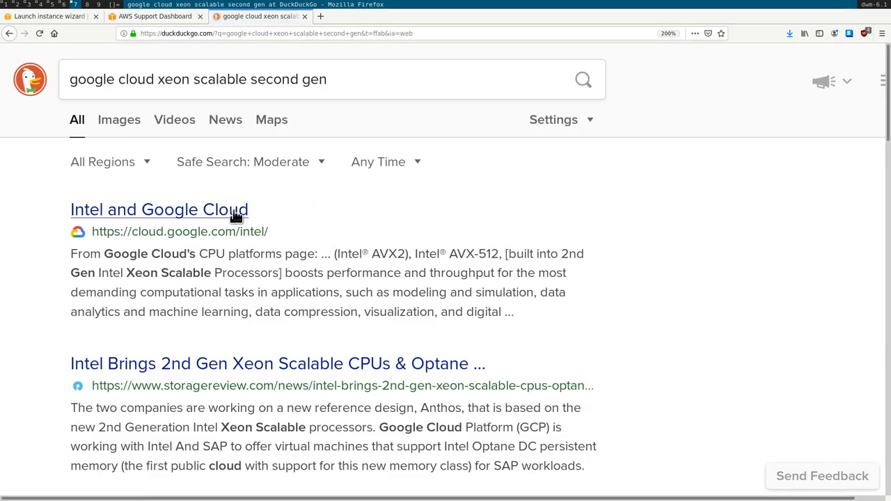
click(229, 219)
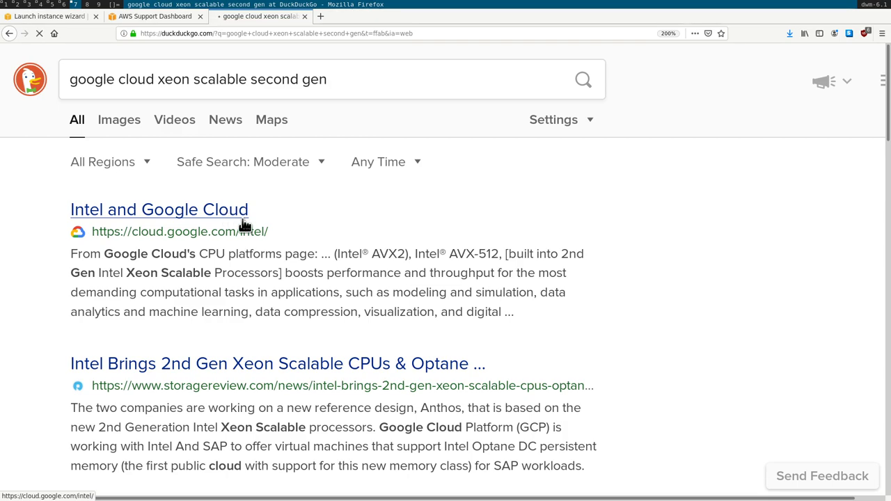
key(ctrl+0)
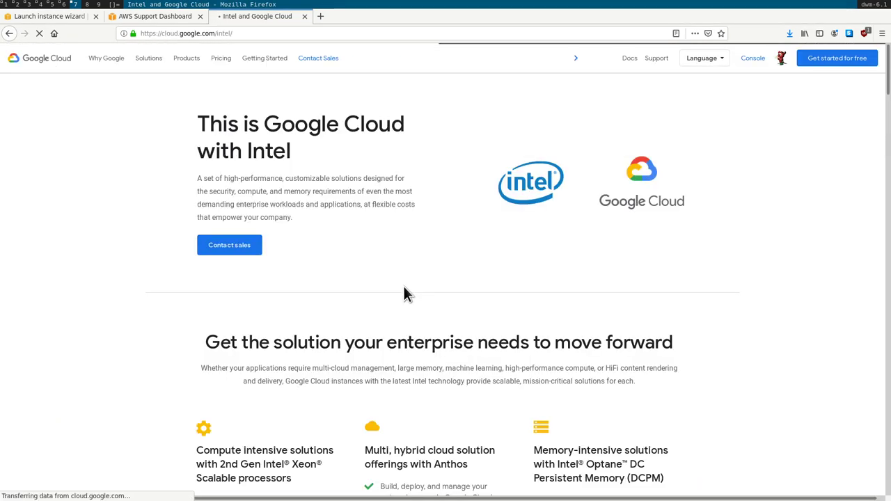
Step: Read the section on compute intensive solutions with 2nd Gen Intel Xeon Scalable processors, covering the C2 and N2 instances
scroll(418, 288, down, 5)
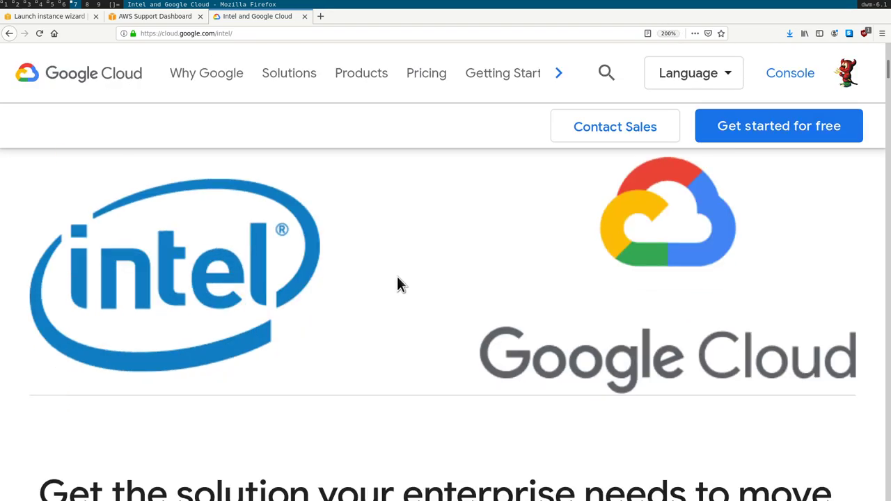
scroll(404, 273, up, 5)
scroll(439, 285, down, 10)
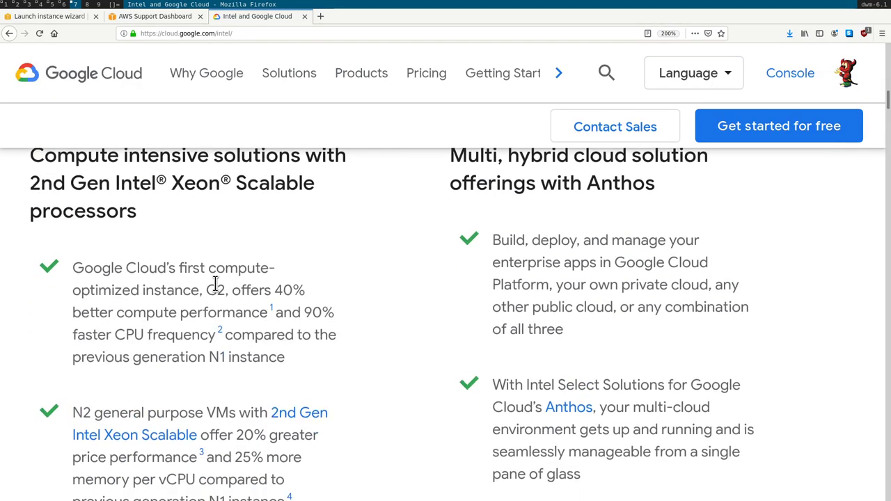
scroll(216, 286, up, 3)
drag(99, 261, 304, 253)
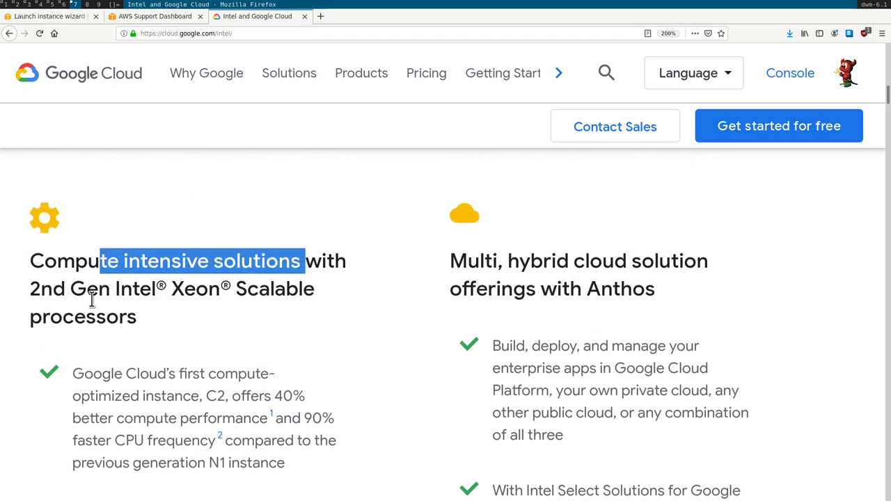
scroll(112, 298, down, 3)
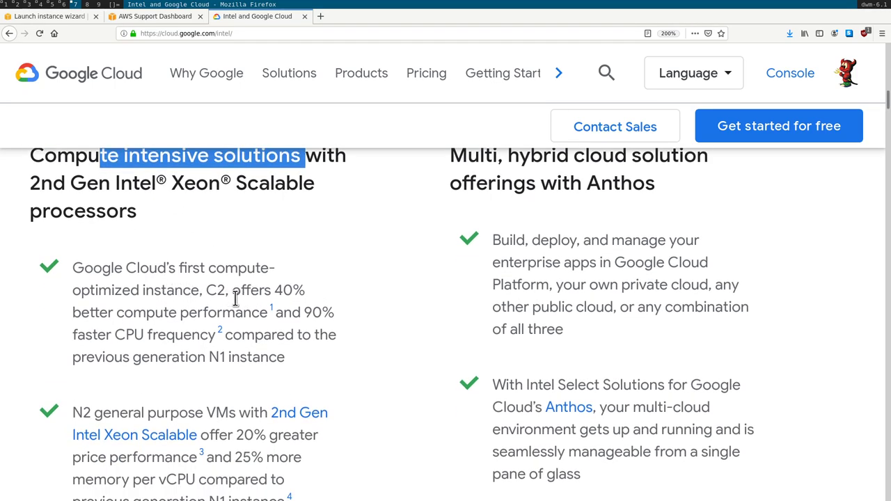
scroll(149, 313, down, 2)
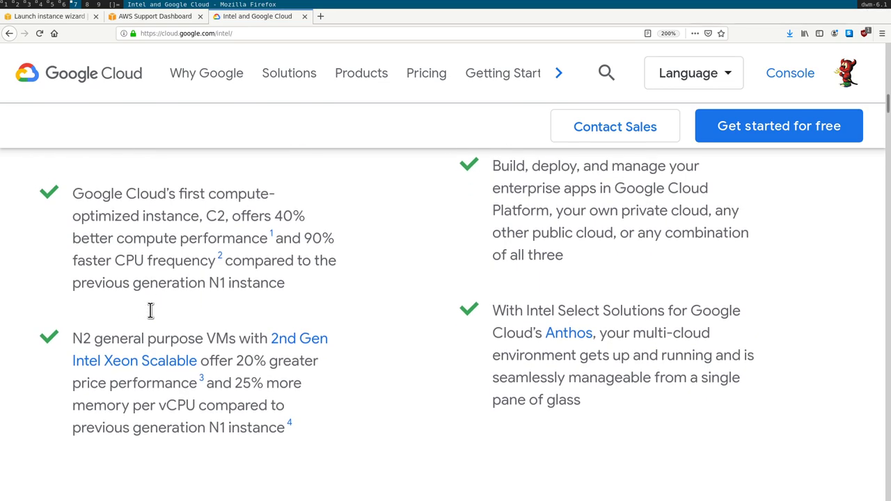
scroll(148, 310, down, 1)
scroll(132, 305, up, 3)
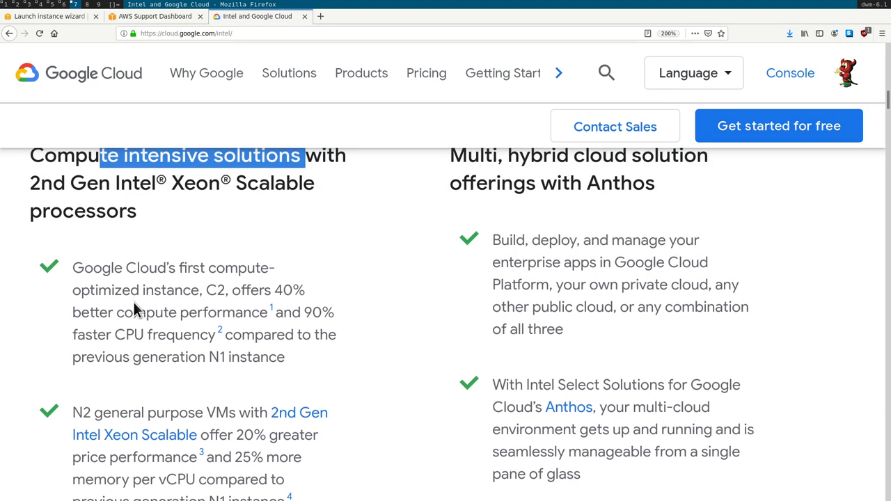
scroll(205, 296, down, 9)
scroll(209, 303, up, 6)
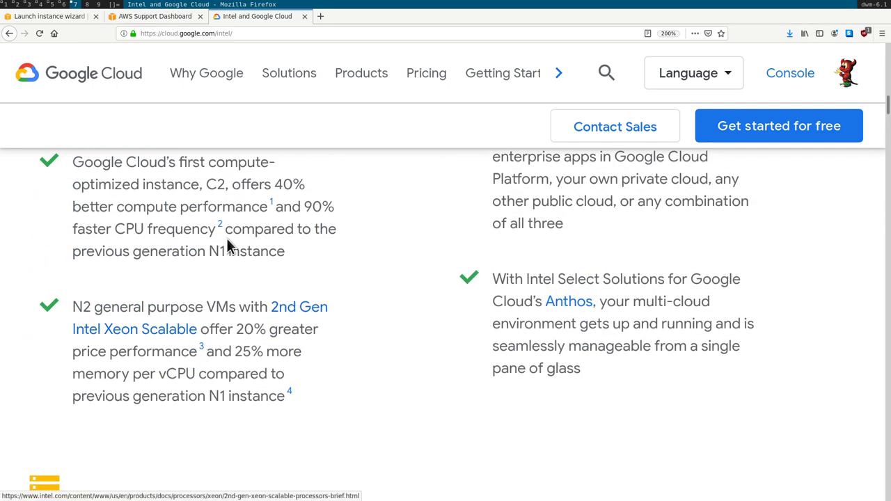
scroll(235, 231, up, 2)
scroll(240, 231, up, 20)
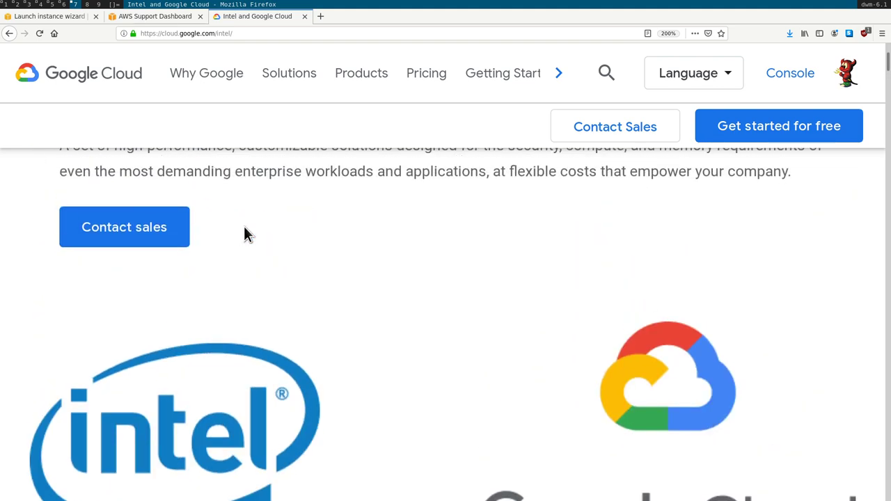
scroll(244, 235, up, 5)
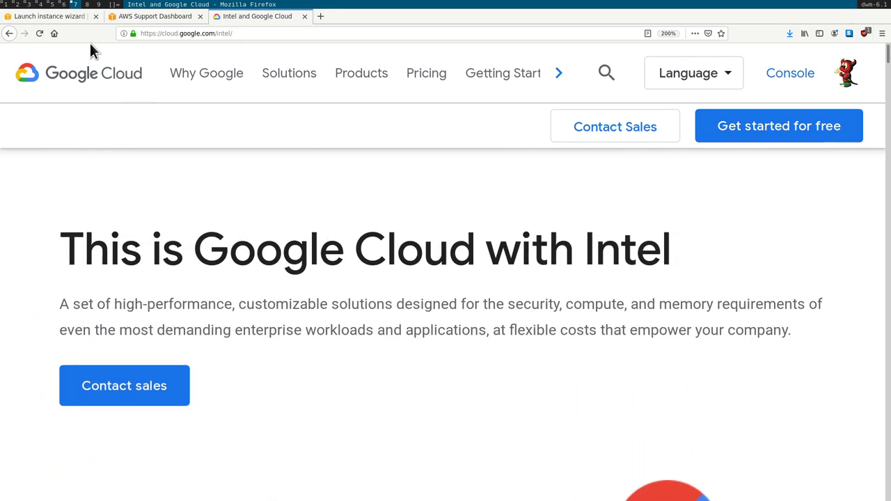
Step: Look at the Azure second gen scalable search results in Chromium and the CPU information in the terminal, and return to Firefox
click(63, 4)
click(51, 4)
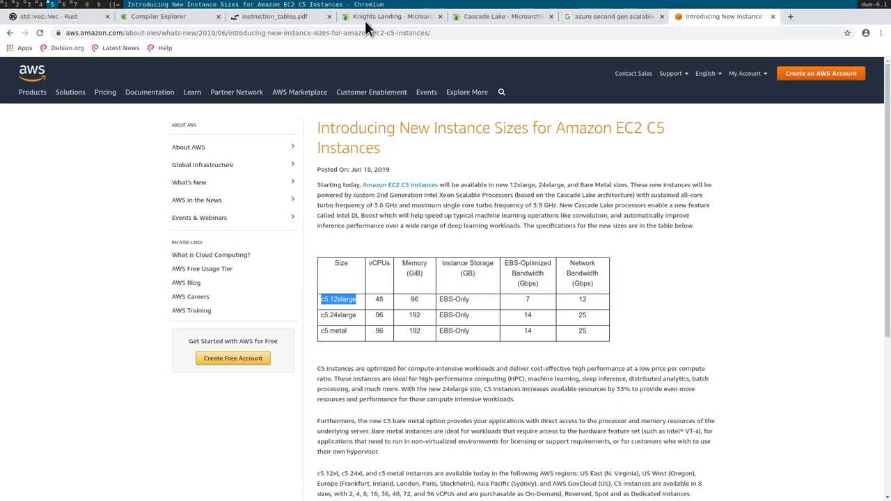
click(627, 17)
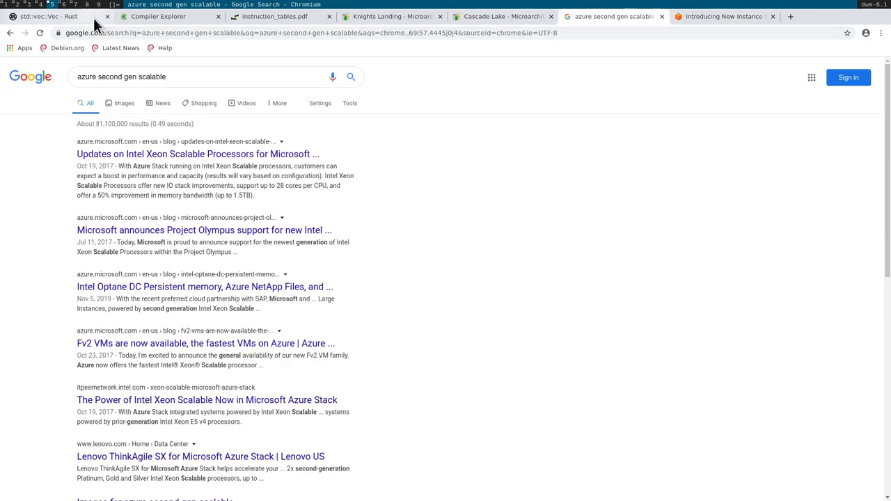
click(41, 4)
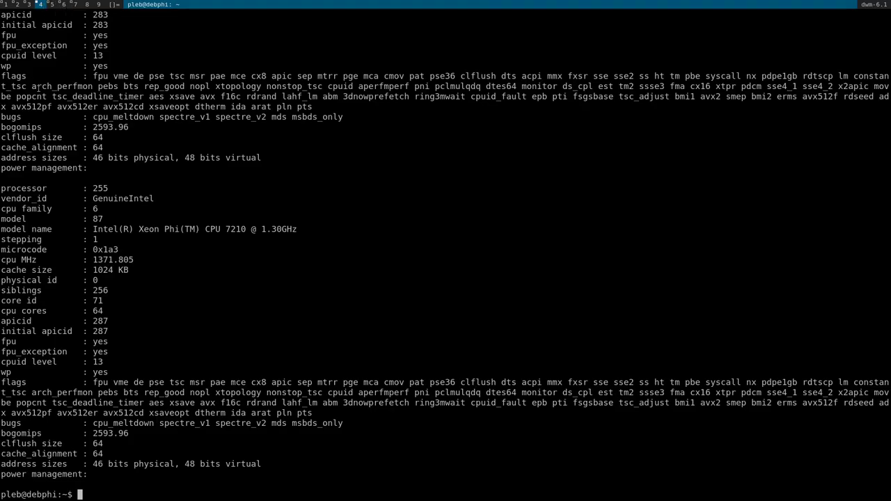
click(63, 4)
click(75, 5)
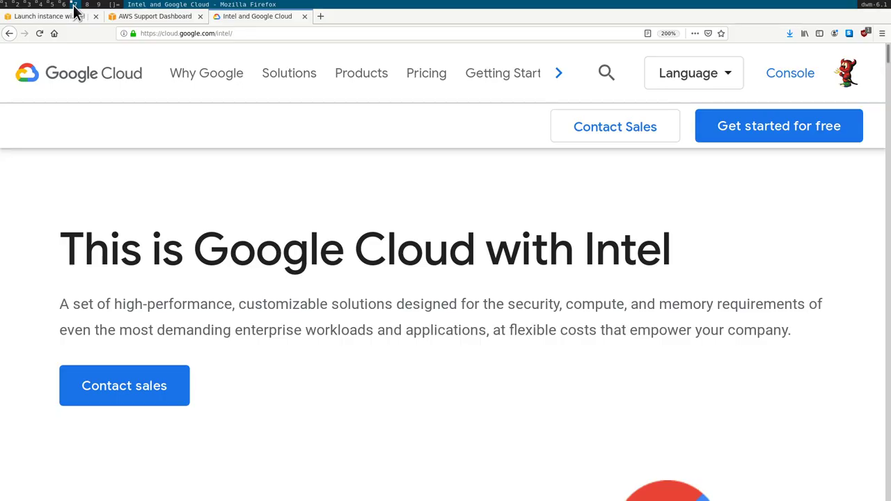
Step: Close the AWS Support Dashboard page and open the newly launched instance in the EC2 instances list from the launch status page
click(150, 17)
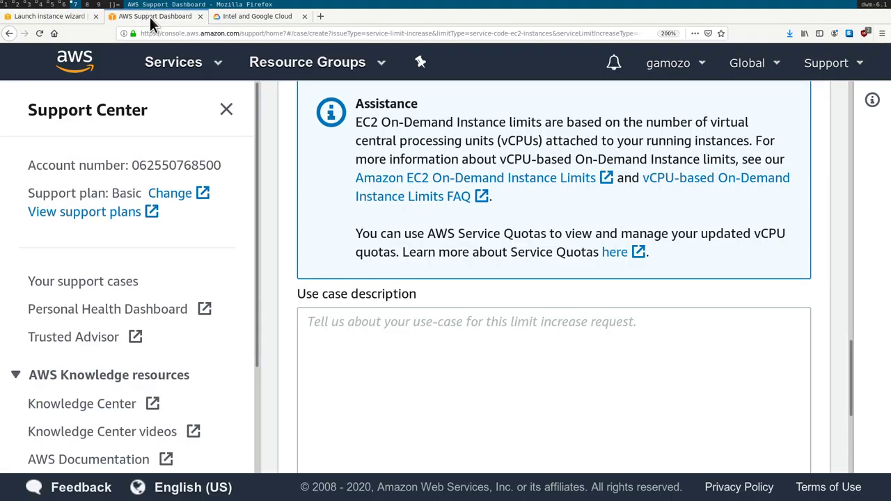
scroll(428, 189, up, 10)
click(69, 17)
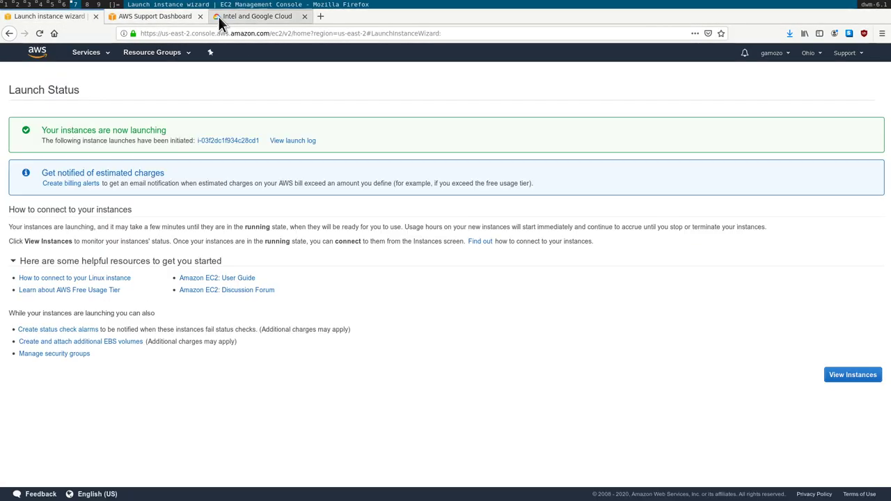
click(200, 16)
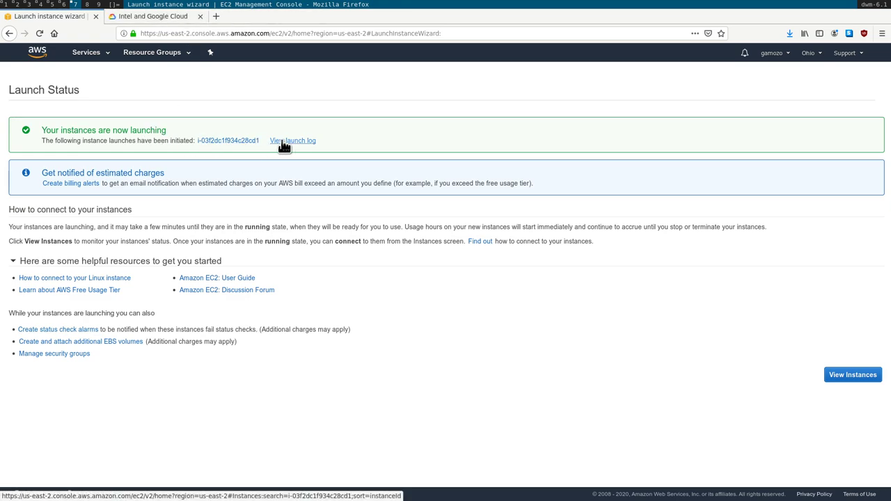
click(249, 142)
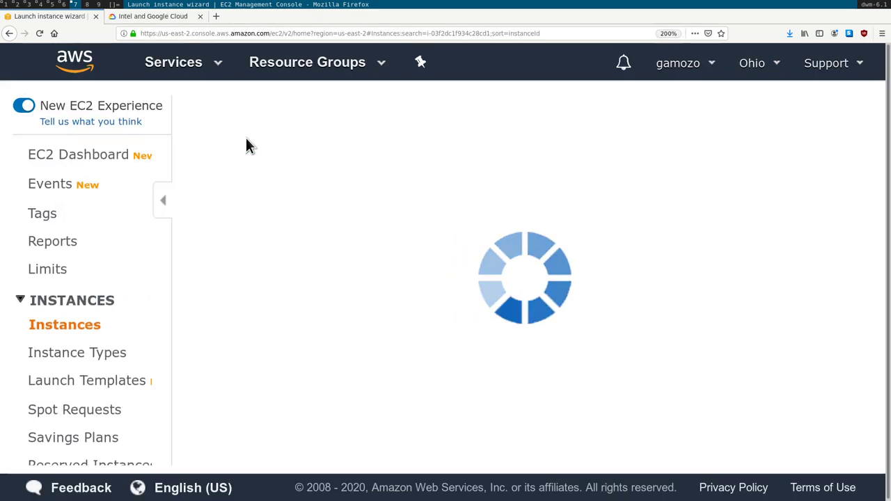
key(ctrl+q)
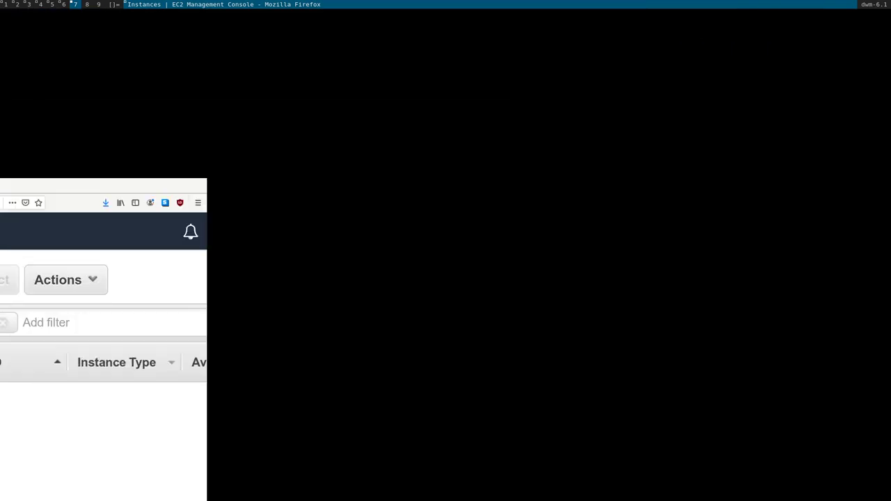